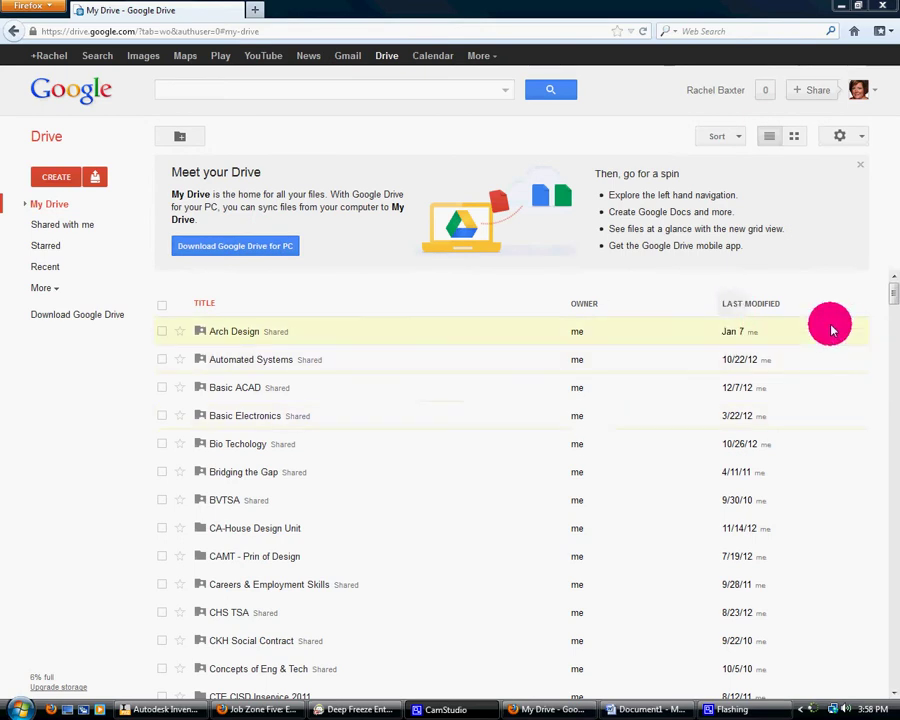
Open the Inservice folder and create a new form in it
{"action": "left_click_drag", "start_coordinate": [895, 294], "coordinate": [894, 321]}
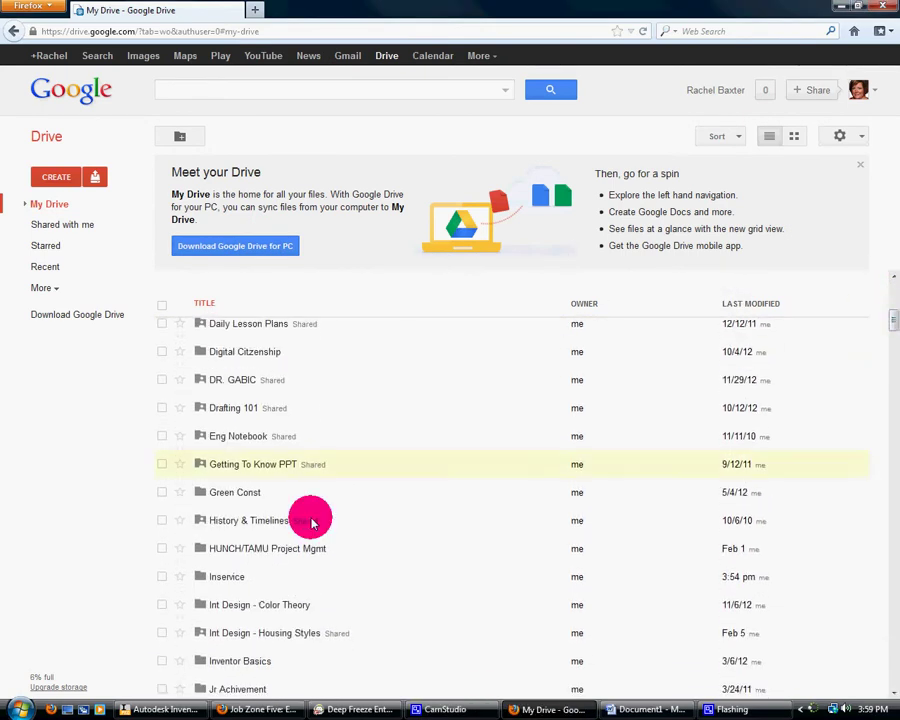
{"action": "left_click", "coordinate": [221, 581]}
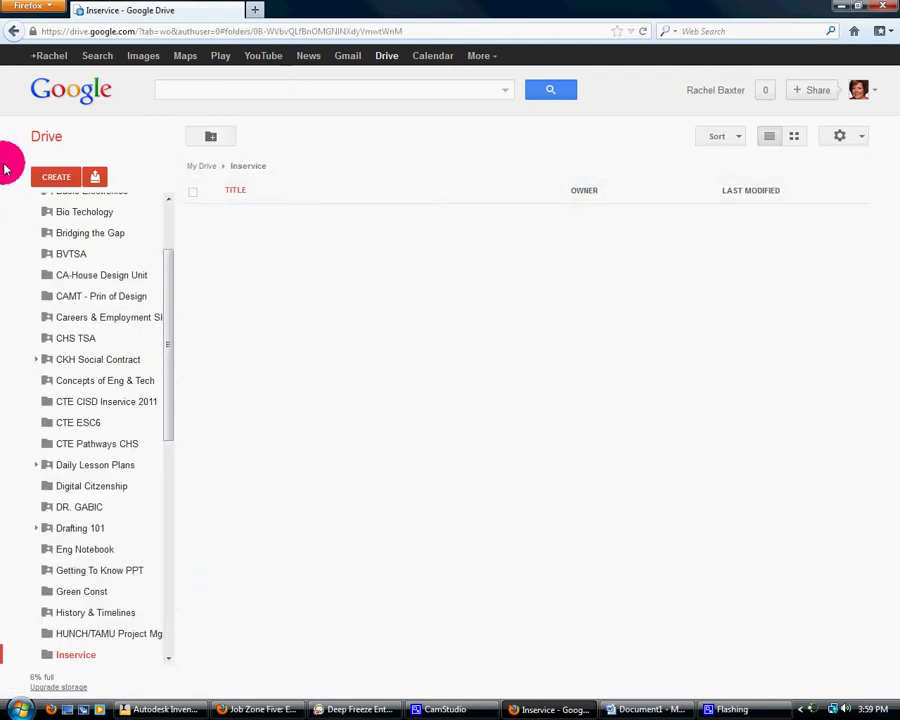
{"action": "left_click", "coordinate": [50, 178]}
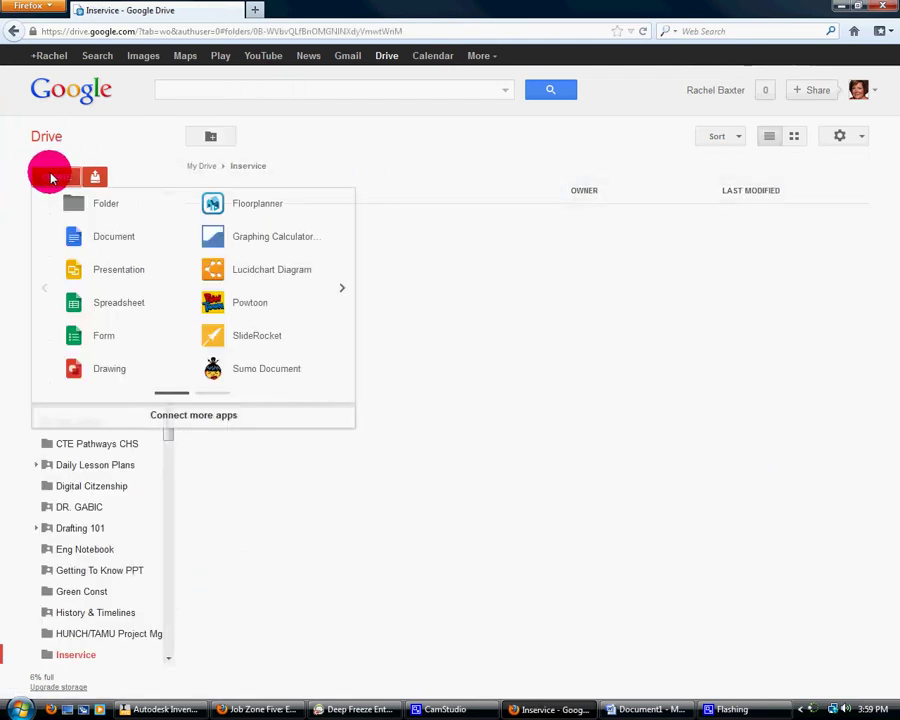
{"action": "left_click", "coordinate": [72, 336]}
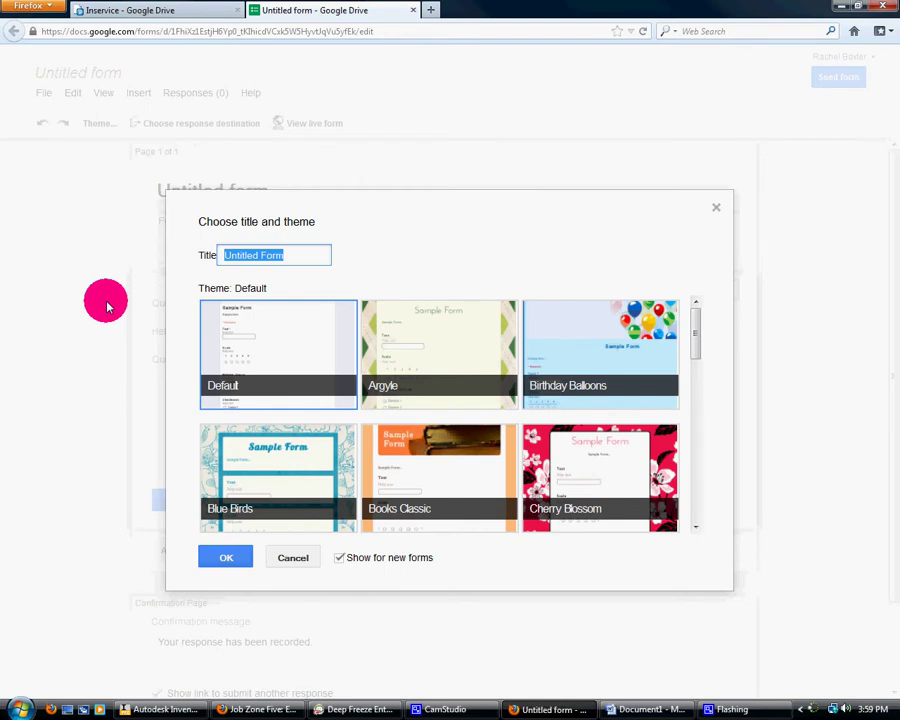
Title the new form "Inservice Example" and apply the White Poppies theme
{"action": "type", "text": "Inser"}
{"action": "type", "text": "Inservice Ex"}
{"action": "type", "text": "ample"}
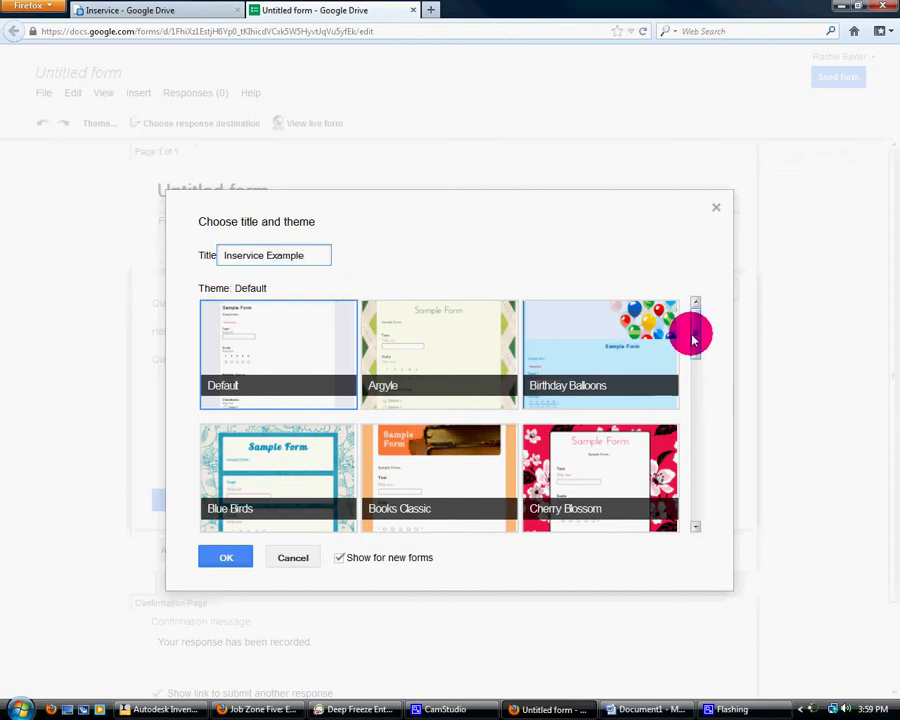
{"action": "left_click_drag", "start_coordinate": [697, 342], "coordinate": [701, 494]}
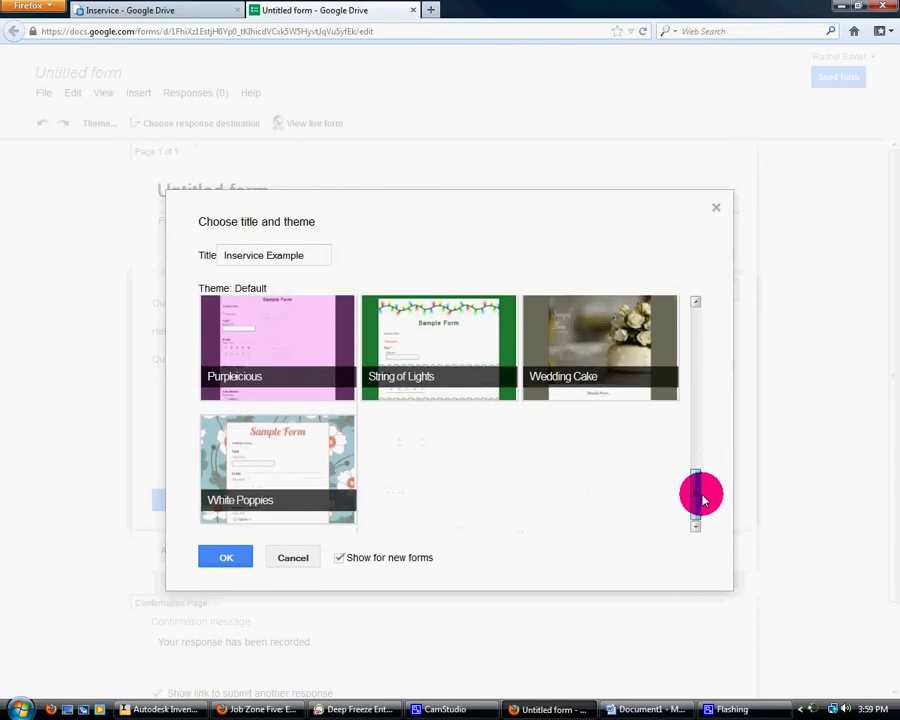
{"action": "left_click", "coordinate": [330, 475]}
{"action": "left_click", "coordinate": [224, 559]}
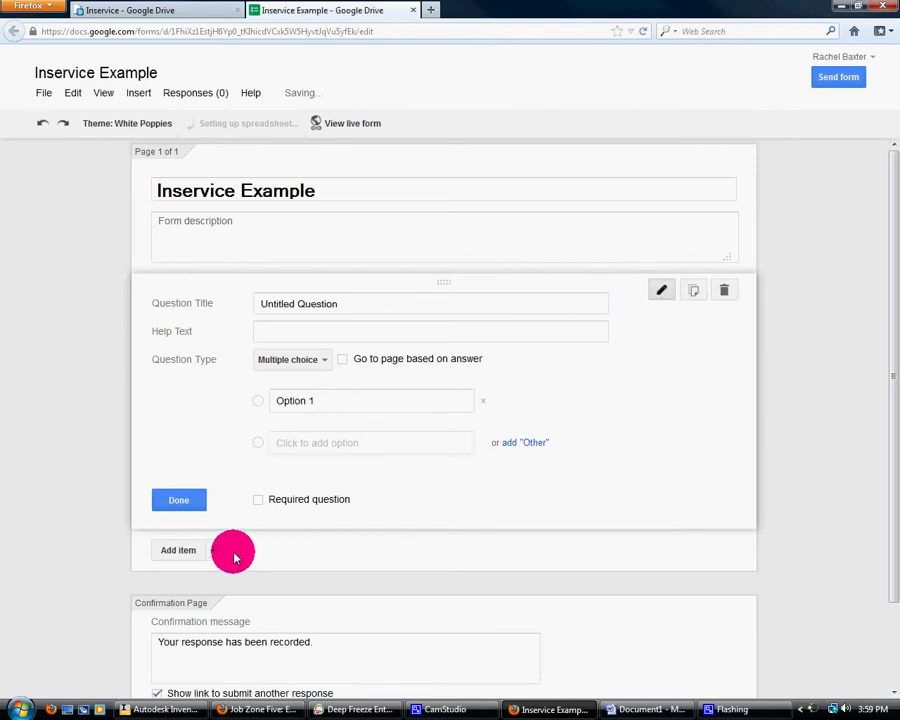
Enter the form description "Today we will be doing an Exit Survey about color theory. Make sure you submit this before noon Saturday ahgdaklsgg"
{"action": "left_click", "coordinate": [223, 240]}
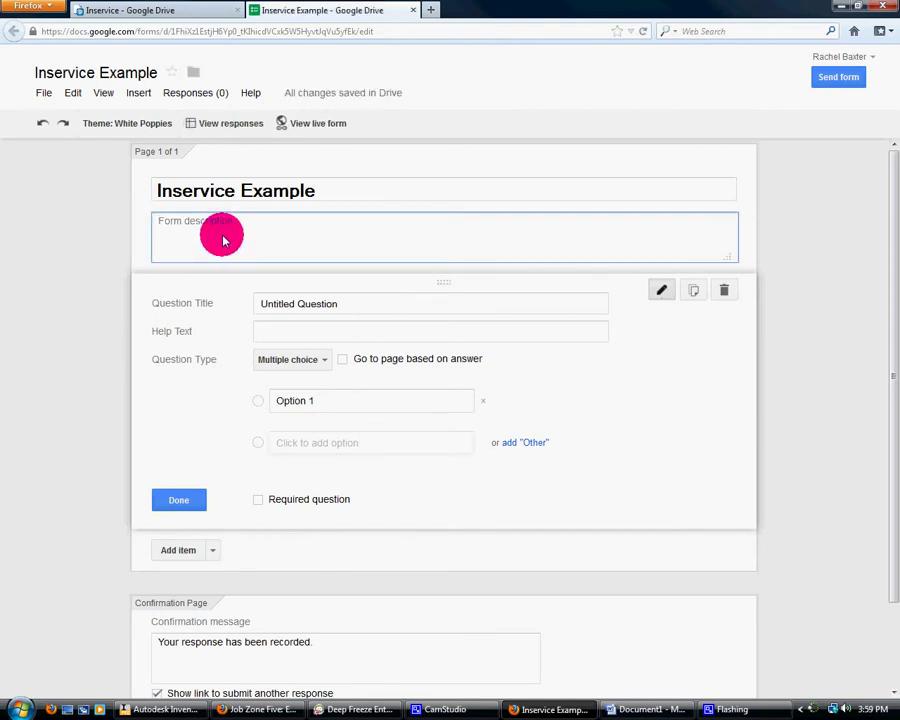
{"action": "type", "text": "Today we will be going an Exit Sur"}
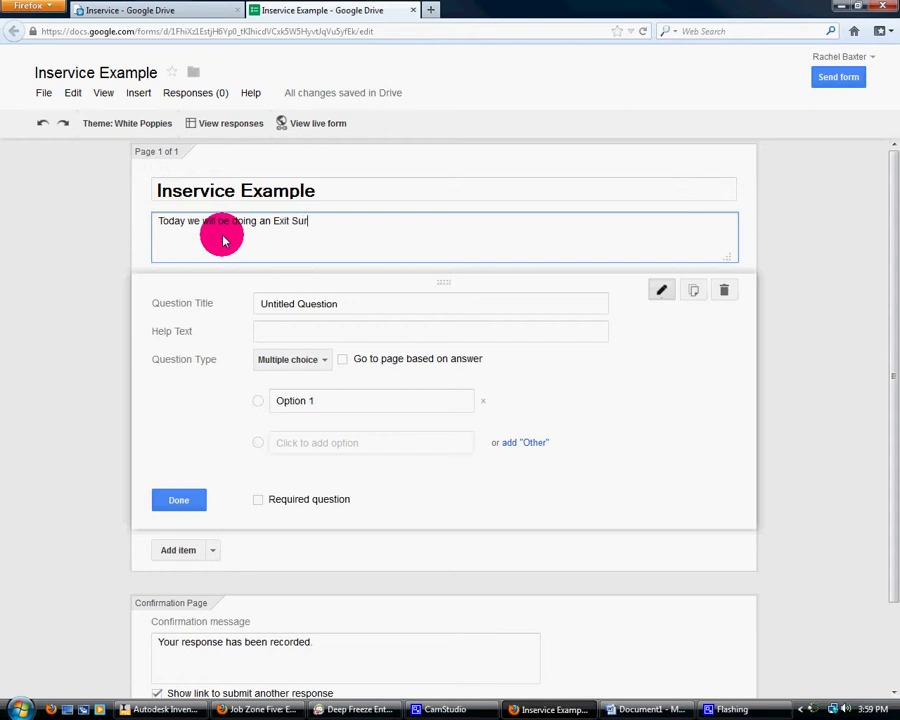
{"action": "type", "text": "vey about color"}
{"action": "type", "text": " tehor"}
{"action": "key", "text": "BackSpace"}
{"action": "key", "text": "BackSpace"}
{"action": "key", "text": "BackSpace"}
{"action": "type", "text": "heory. Make su"}
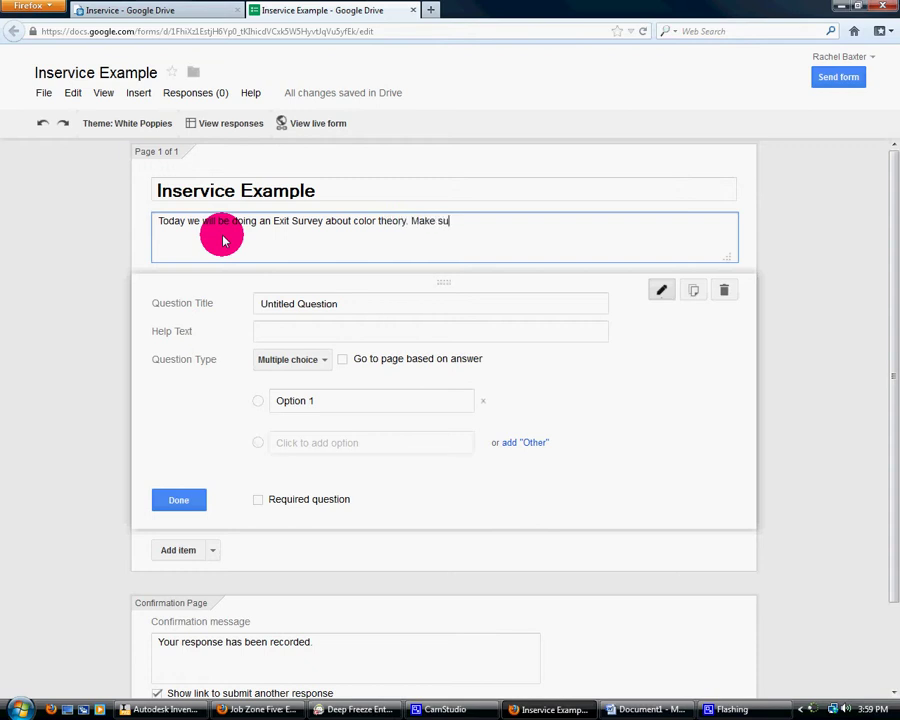
{"action": "type", "text": "re you submit this before noon "}
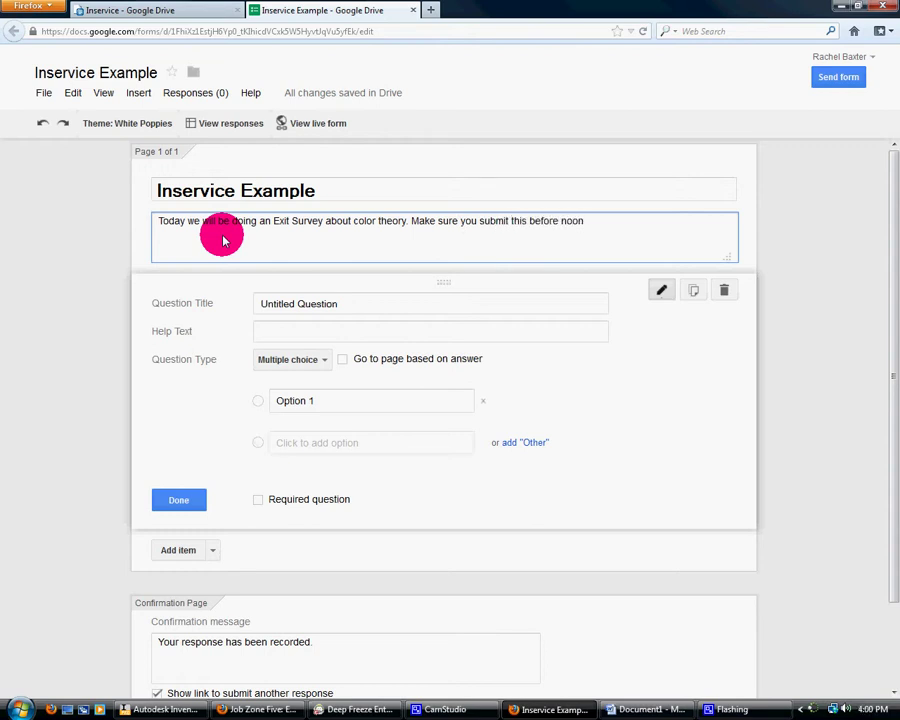
{"action": "type", "text": "Saturday ahgdaklsgg"}
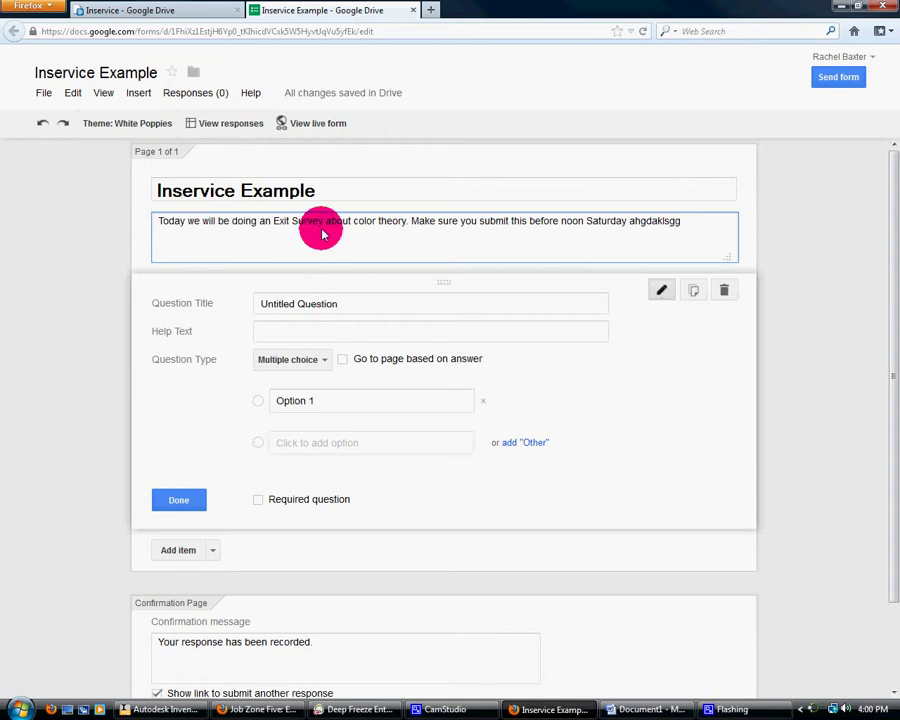
Copy the "4 x 4 =" question with its answers 1, 4, 12 and 16 from the Word document and return to the form
{"action": "left_click", "coordinate": [360, 298]}
{"action": "left_click", "coordinate": [372, 296]}
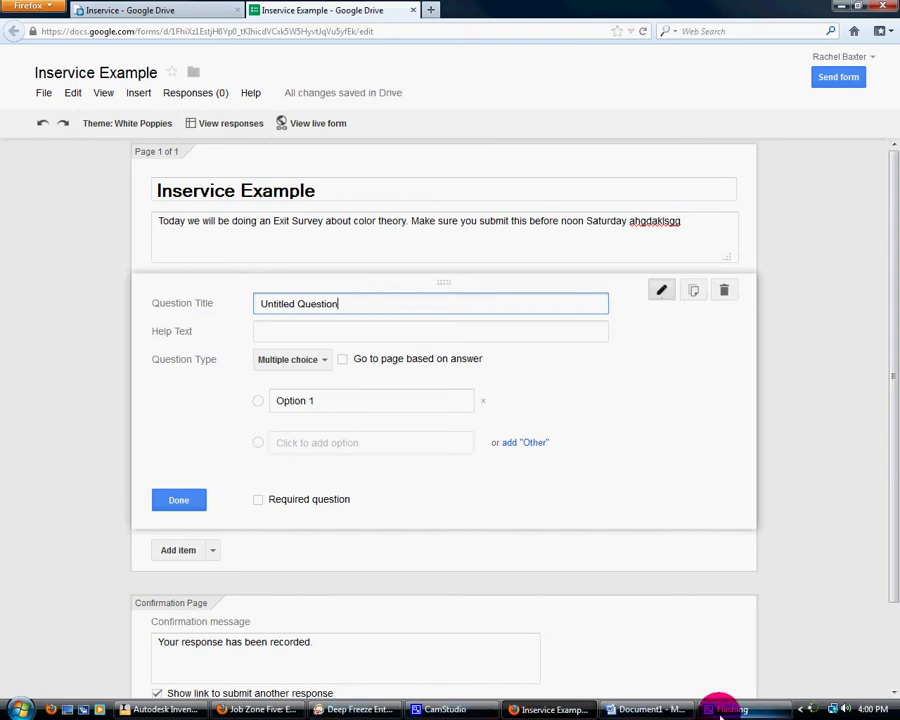
{"action": "mouse_move", "coordinate": [714, 710]}
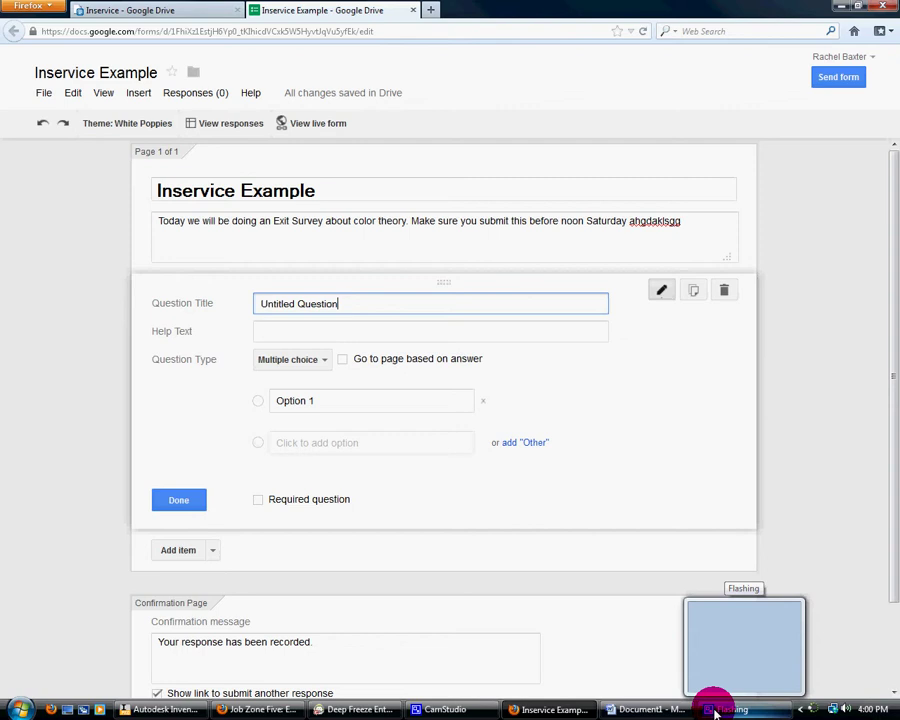
{"action": "left_click", "coordinate": [655, 709]}
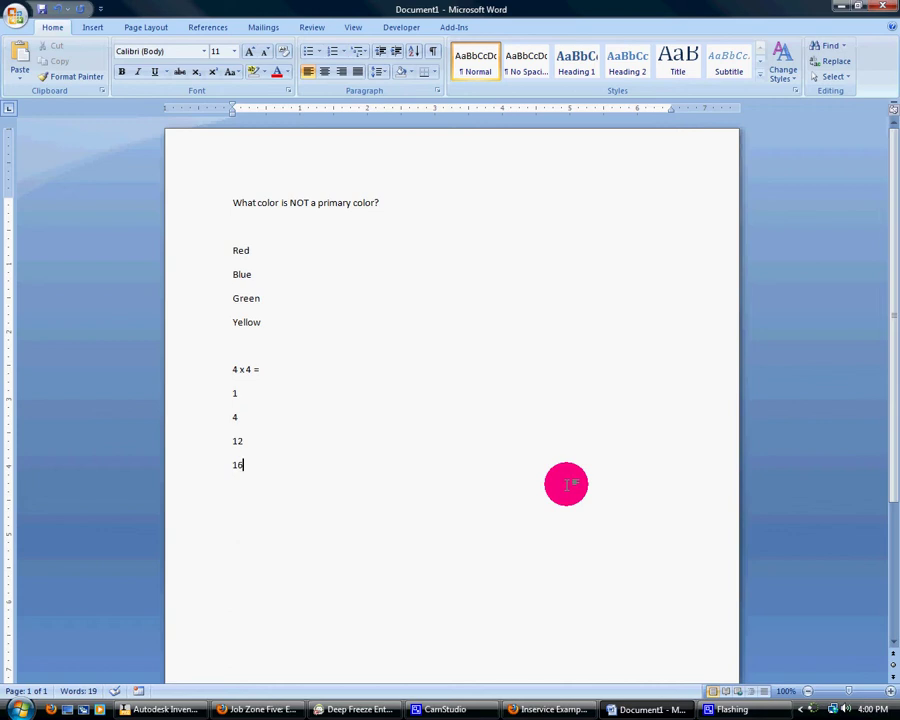
{"action": "left_click_drag", "start_coordinate": [228, 369], "coordinate": [270, 460]}
{"action": "key", "text": "ctrl+c"}
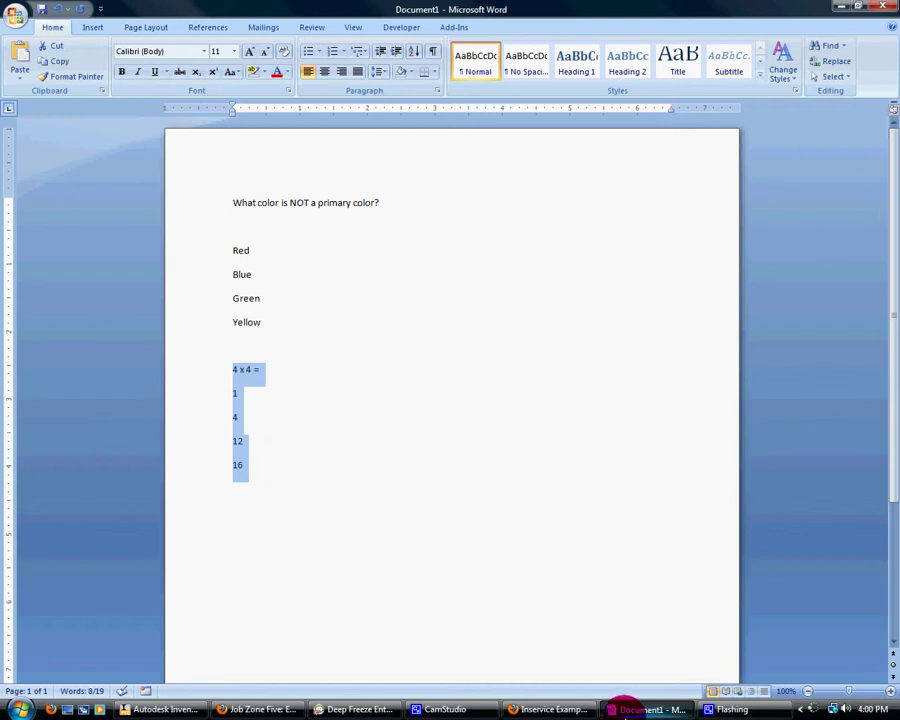
{"action": "left_click", "coordinate": [560, 709]}
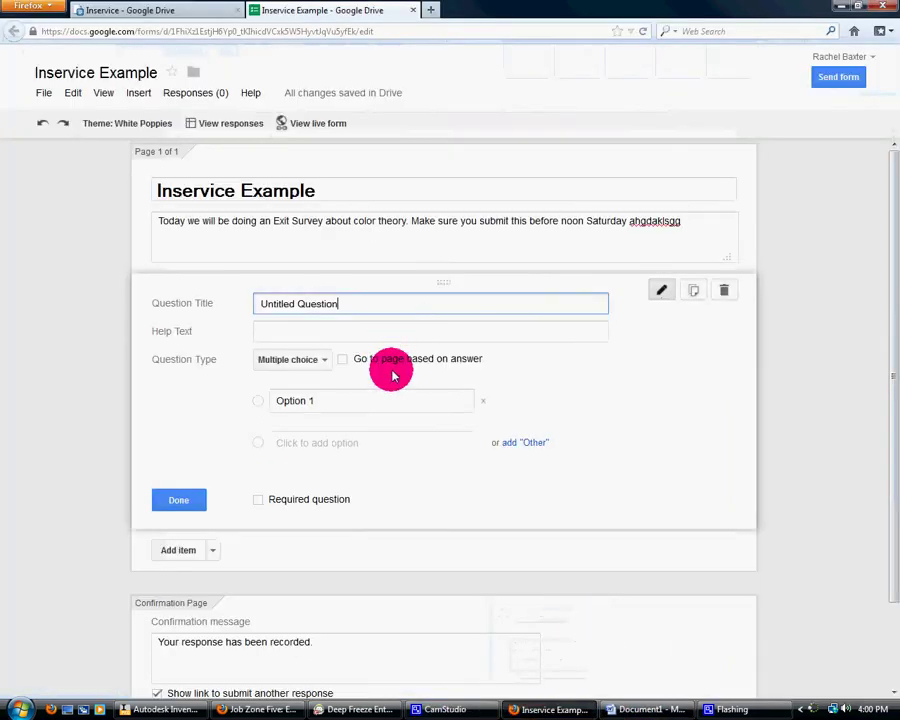
Replace the untitled question's title with the copied text, cutting the answers so only "4 x 4 =" remains
{"action": "left_click_drag", "start_coordinate": [365, 307], "coordinate": [209, 324]}
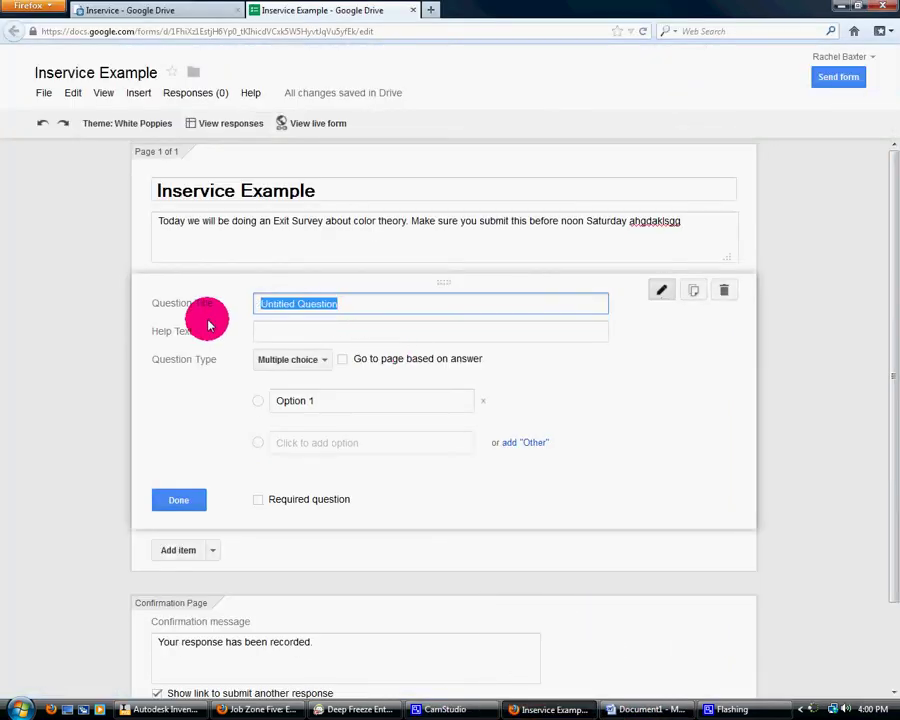
{"action": "key", "text": "ctrl+v"}
{"action": "left_click_drag", "start_coordinate": [368, 298], "coordinate": [295, 305]}
{"action": "key", "text": "ctrl+x"}
Paste the copied lines as answer options and delete the surplus ones, keeping 1, 4, 12 and 16
{"action": "left_click", "coordinate": [310, 401]}
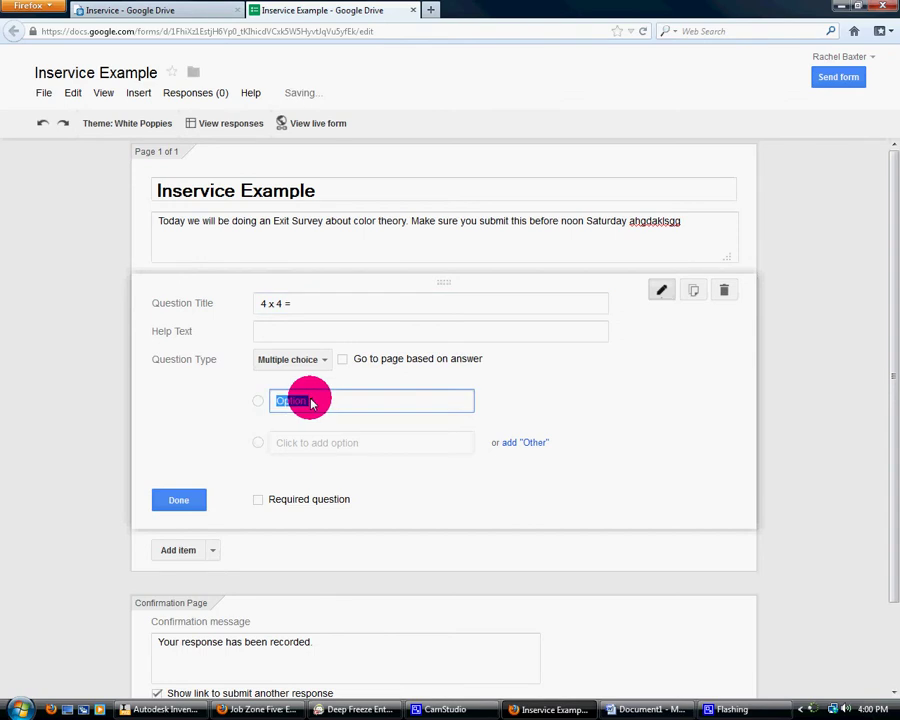
{"action": "key", "text": "ctrl+v"}
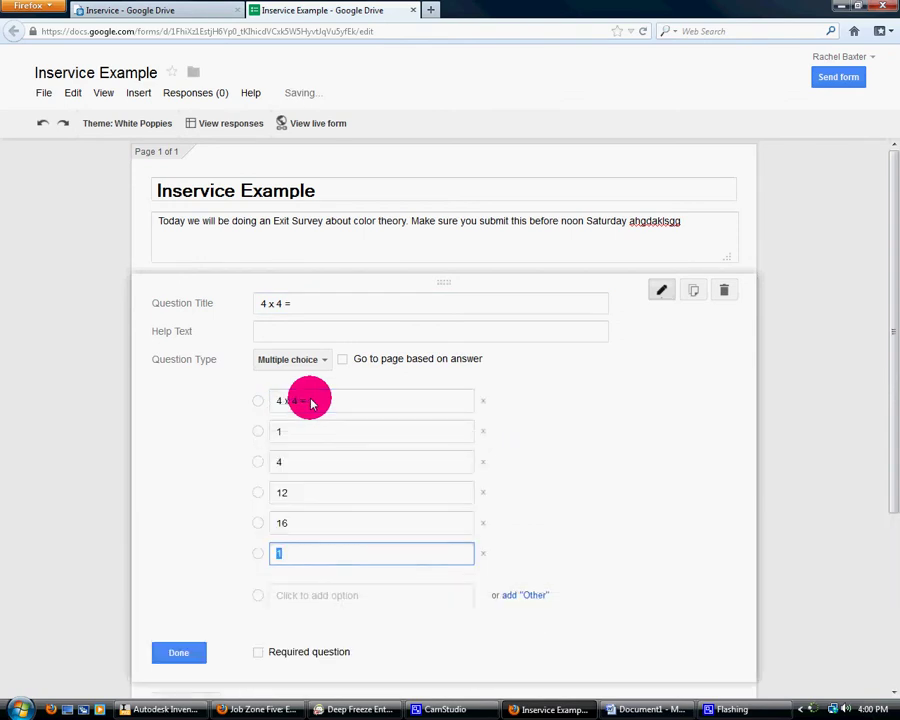
{"action": "left_click", "coordinate": [300, 400]}
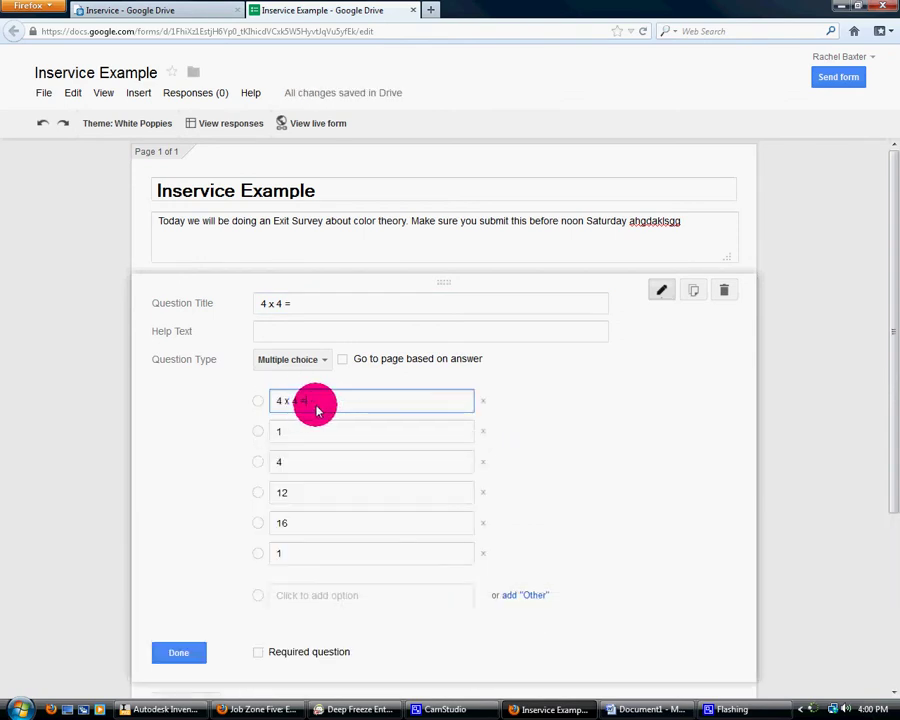
{"action": "left_click", "coordinate": [483, 401]}
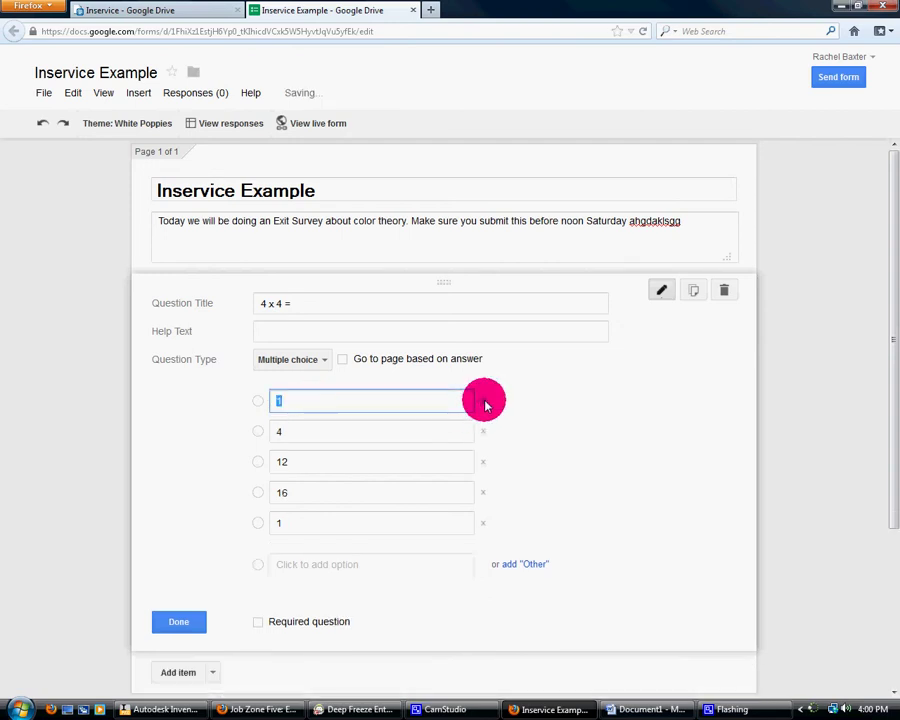
{"action": "left_click", "coordinate": [483, 523]}
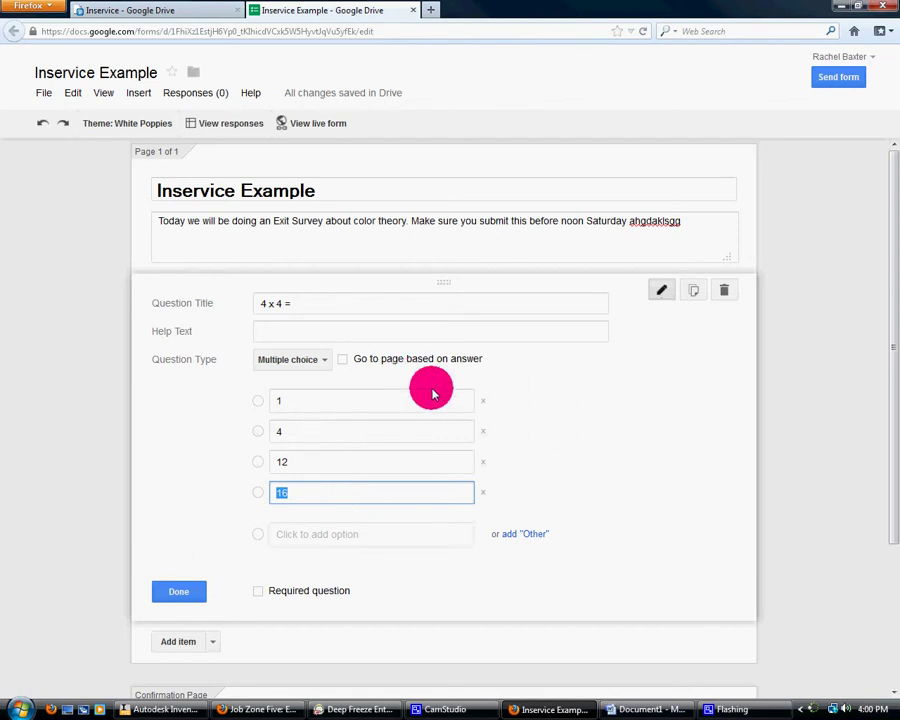
Switch the question type to Choose from a list and return it to Multiple choice
{"action": "left_click", "coordinate": [330, 362]}
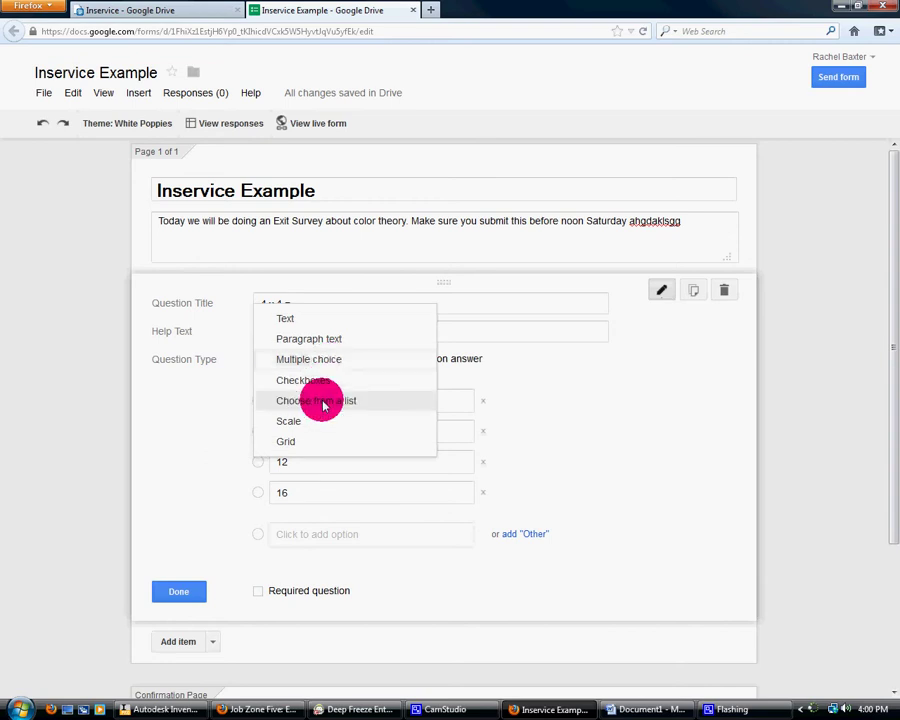
{"action": "left_click", "coordinate": [321, 401]}
{"action": "left_click", "coordinate": [330, 360]}
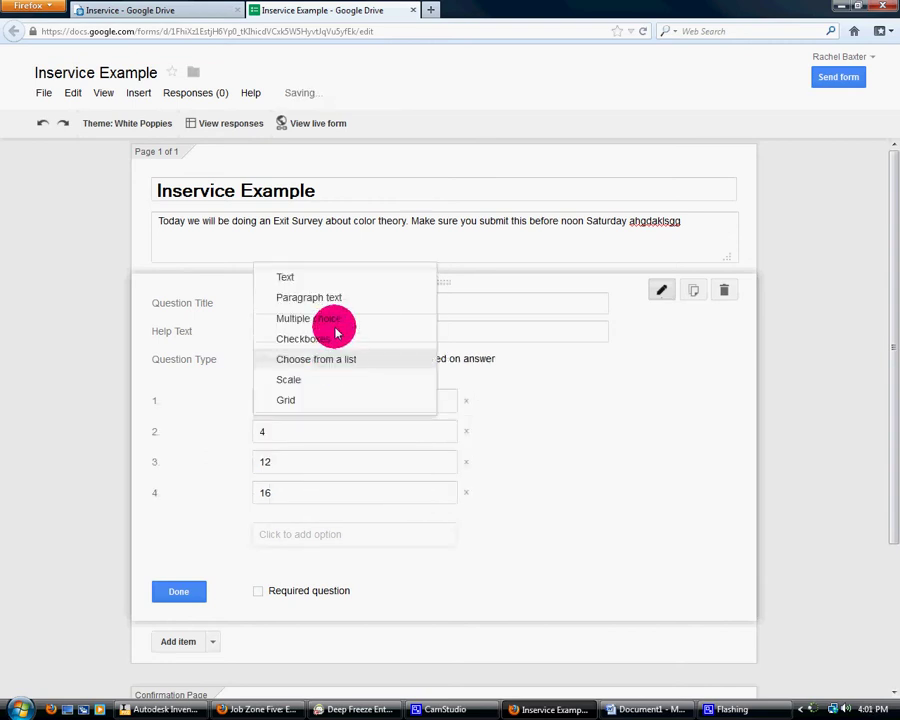
{"action": "left_click", "coordinate": [323, 321]}
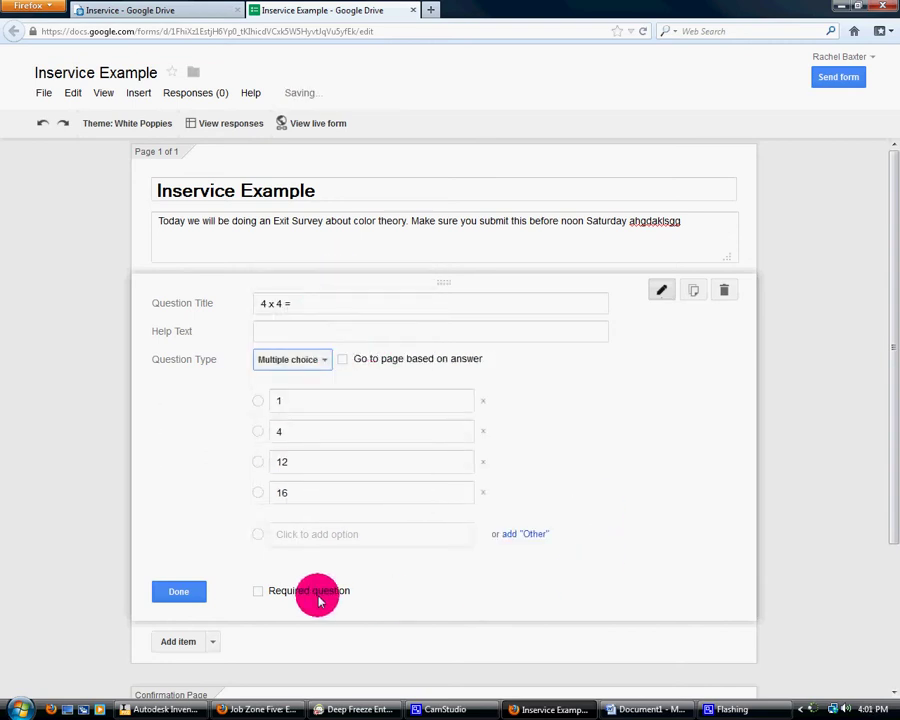
Make the multiplication question required and finish it, and add a second question of type Choose from a list
{"action": "left_click", "coordinate": [260, 592]}
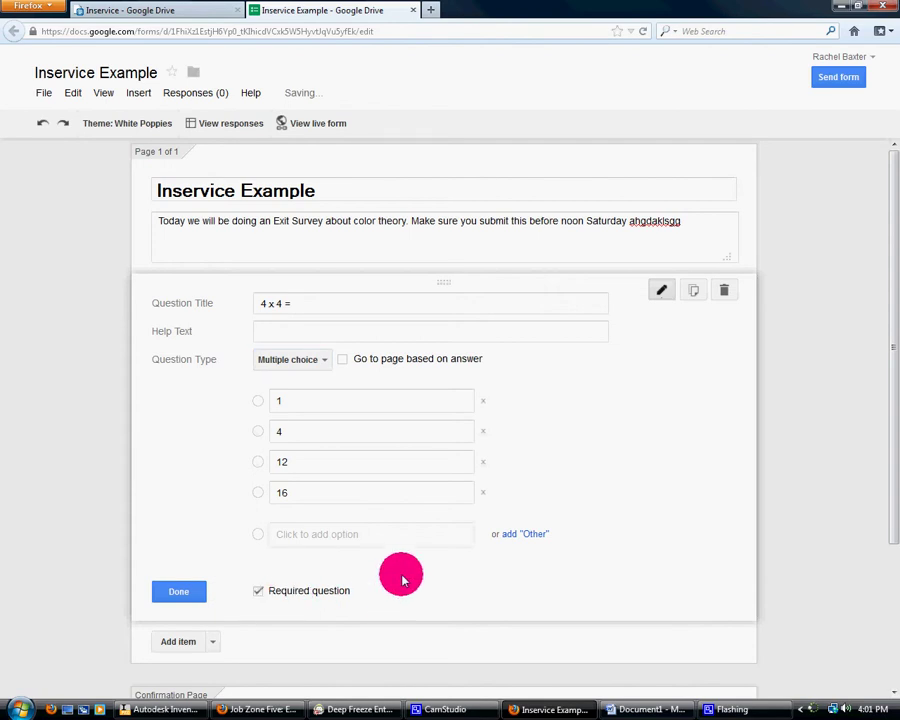
{"action": "left_click", "coordinate": [176, 590]}
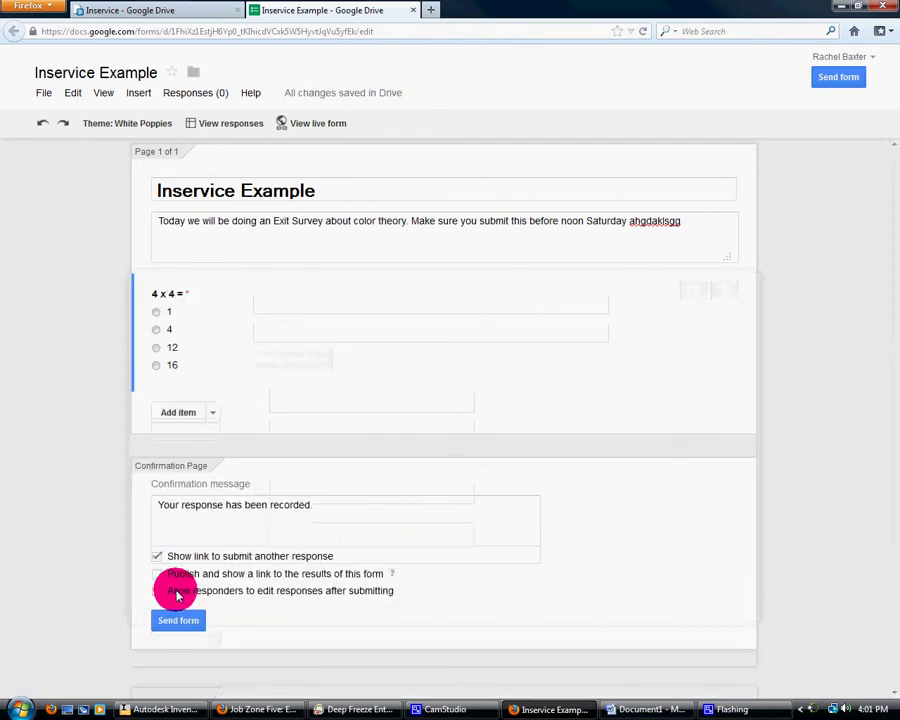
{"action": "left_click", "coordinate": [178, 412]}
{"action": "left_click", "coordinate": [302, 477]}
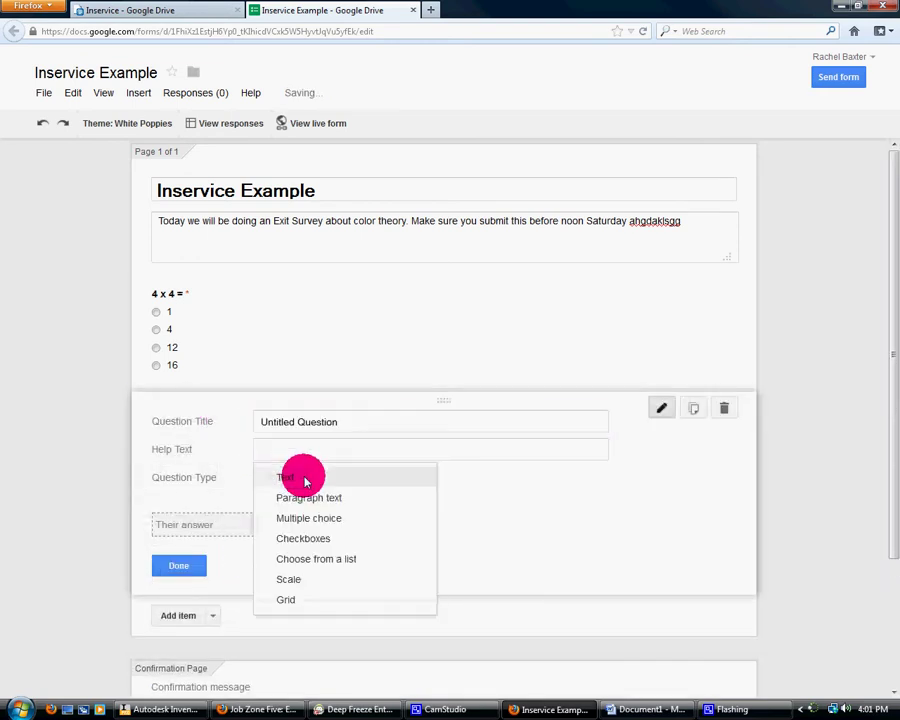
{"action": "left_click", "coordinate": [327, 558]}
Title the second question "What color is NOT a primary color?" by copying the text from the Word document
{"action": "left_click", "coordinate": [641, 709]}
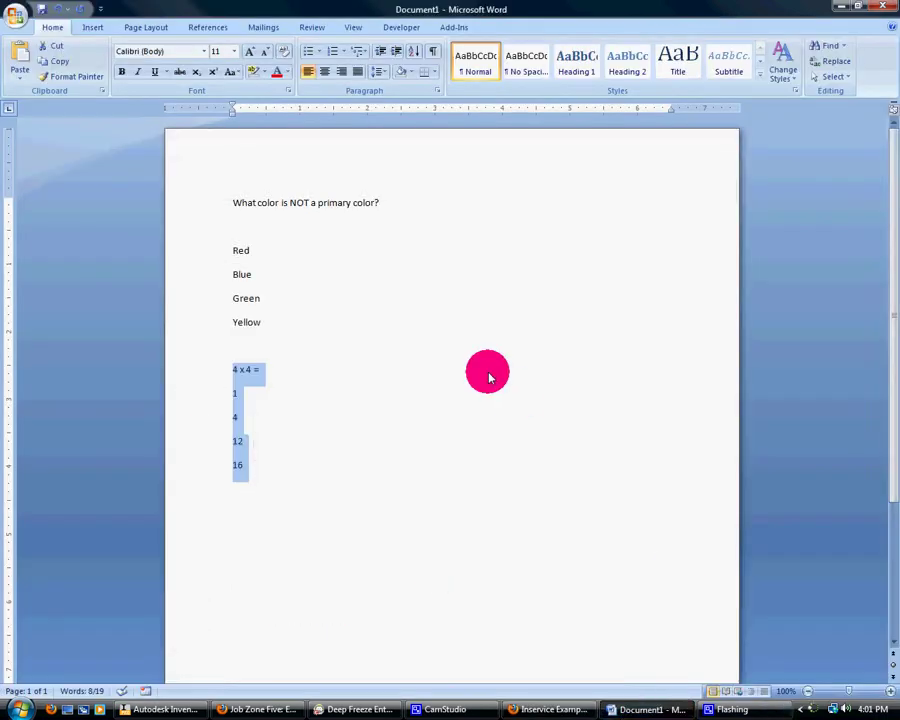
{"action": "left_click_drag", "start_coordinate": [387, 200], "coordinate": [232, 197]}
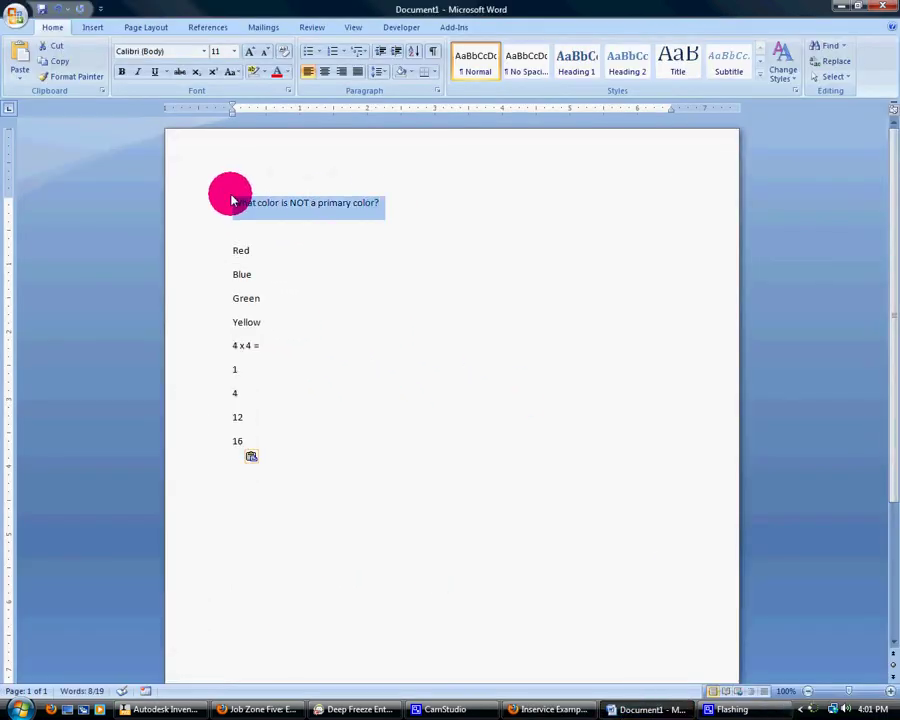
{"action": "left_click", "coordinate": [550, 709]}
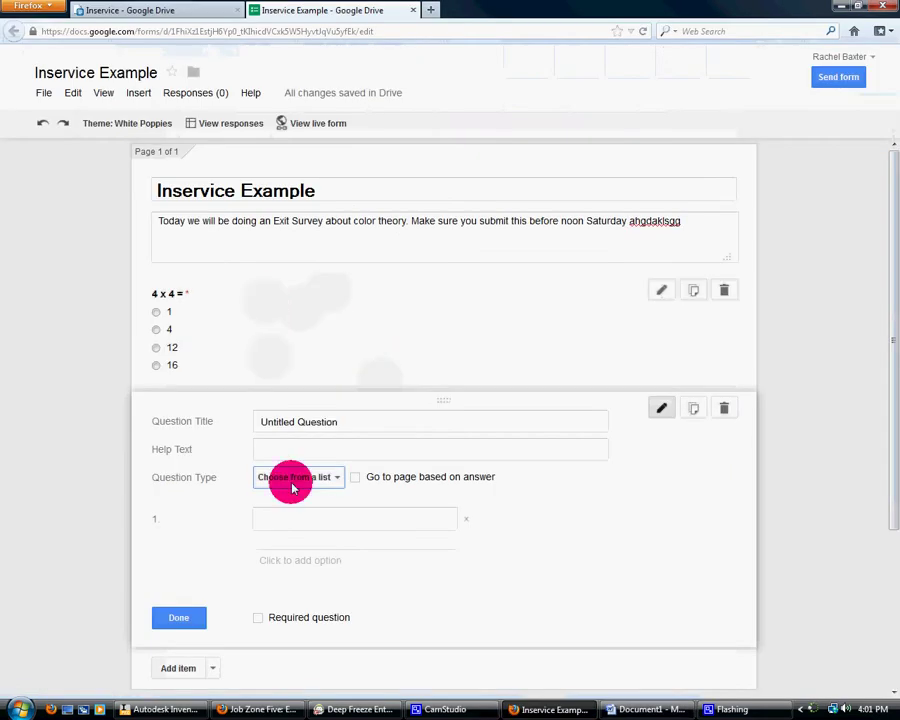
{"action": "left_click", "coordinate": [340, 424]}
{"action": "left_click_drag", "start_coordinate": [353, 428], "coordinate": [230, 420]}
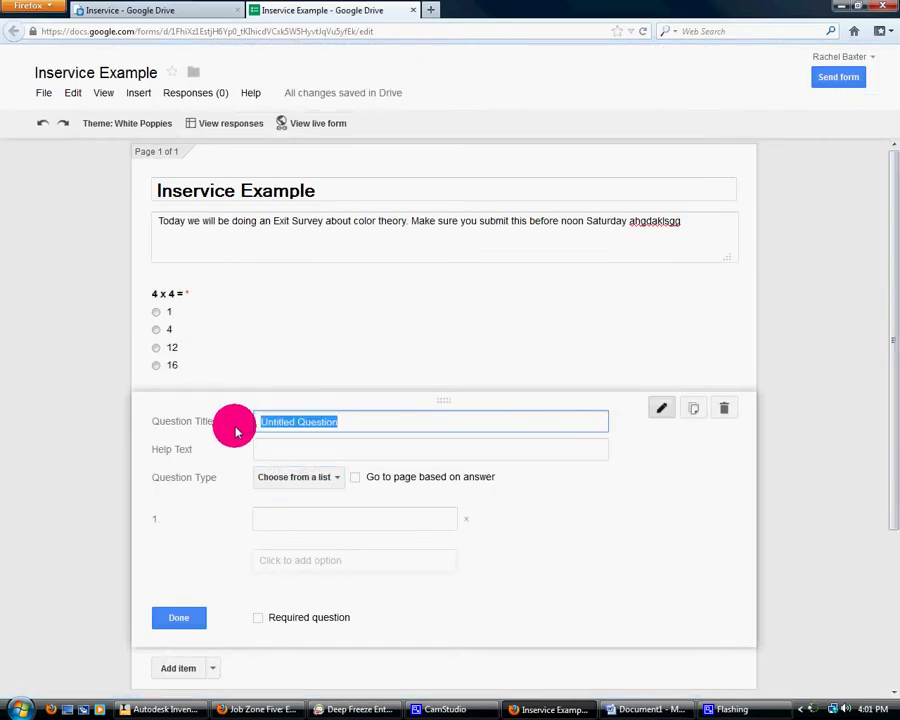
{"action": "key", "text": "ctrl+v"}
Copy Red, Blue, Green and Yellow from the Word document and paste them as the primary color question's answer options
{"action": "left_click", "coordinate": [668, 709]}
{"action": "left_click", "coordinate": [362, 468]}
{"action": "left_click_drag", "start_coordinate": [262, 320], "coordinate": [222, 252]}
{"action": "key", "text": "ctrl+c"}
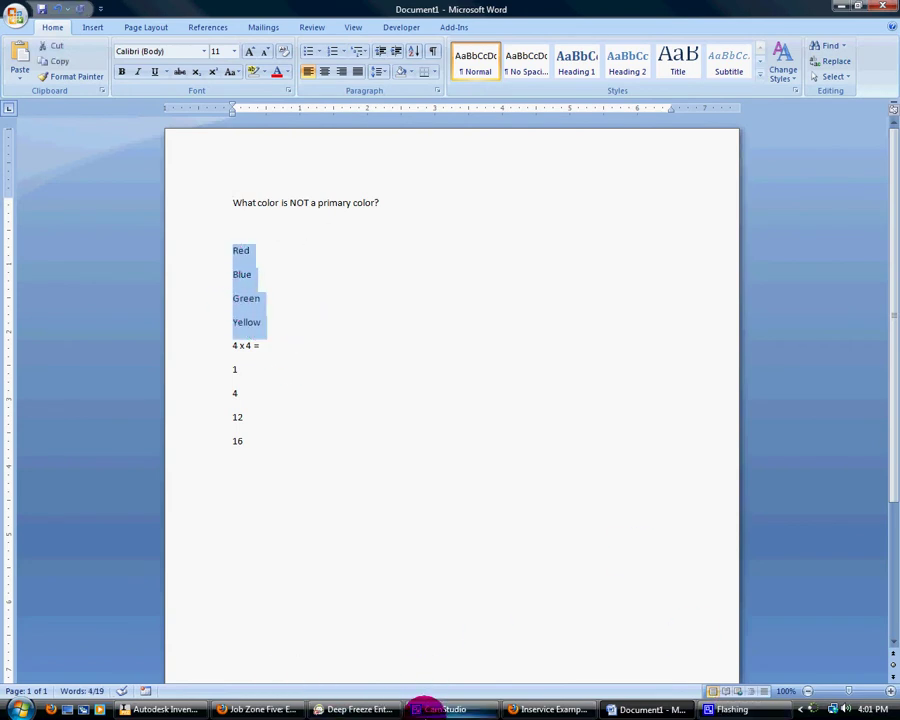
{"action": "left_click", "coordinate": [545, 709]}
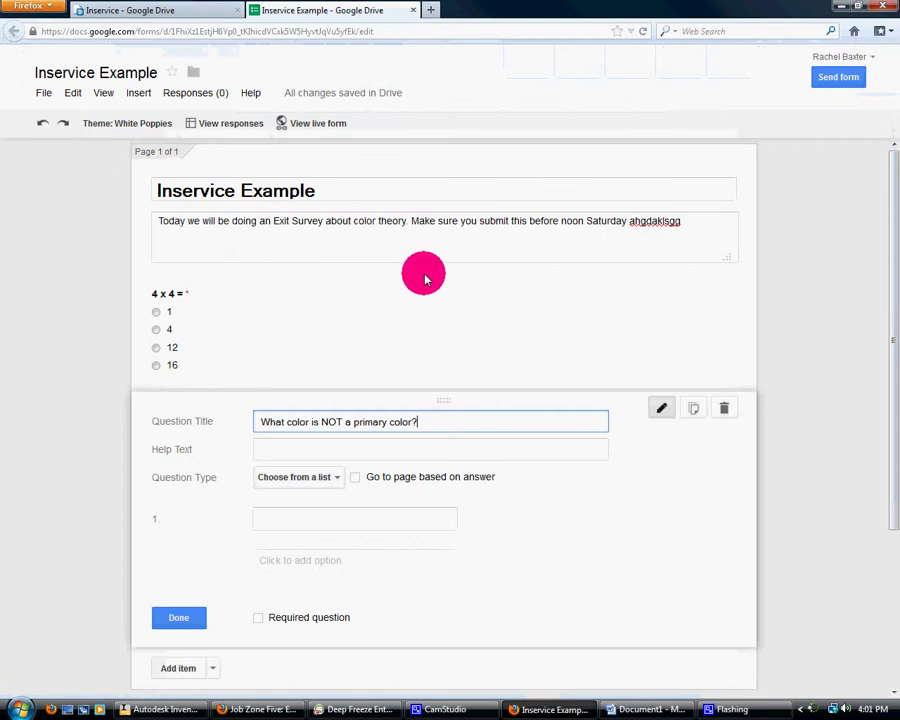
{"action": "left_click", "coordinate": [320, 518]}
{"action": "key", "text": "ctrl+v"}
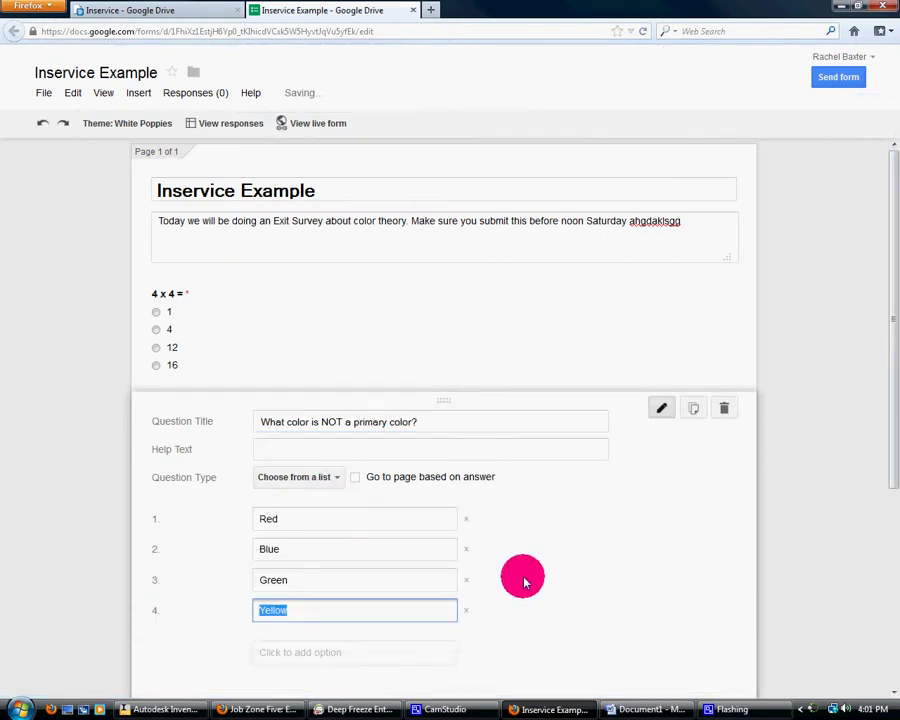
Make the primary color question required and finish editing it
{"action": "scroll", "coordinate": [527, 568], "scroll_direction": "down", "scroll_amount": 1}
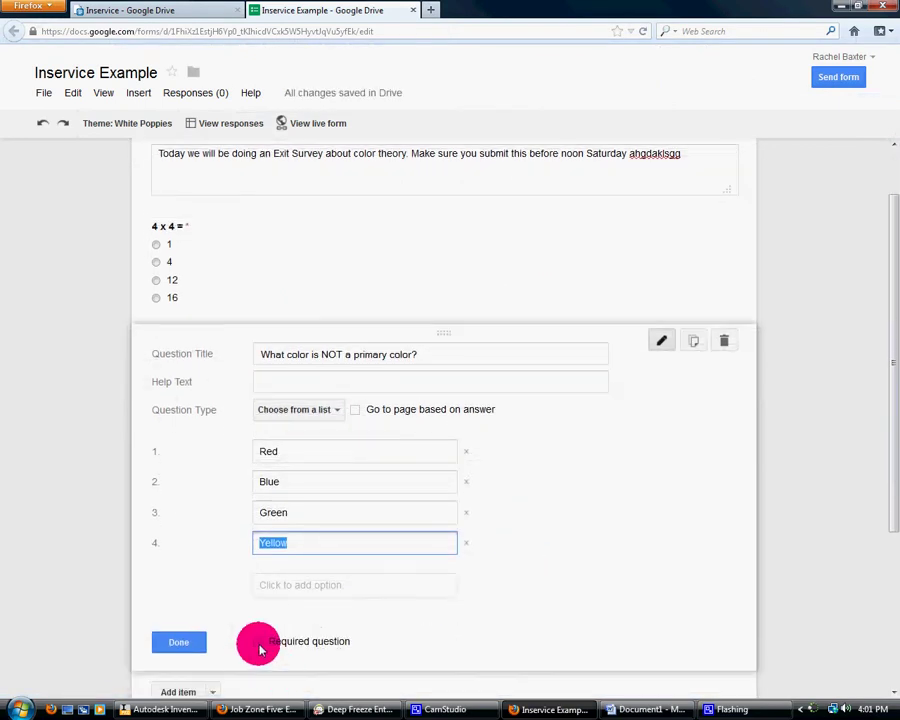
{"action": "left_click", "coordinate": [256, 638]}
{"action": "left_click", "coordinate": [184, 637]}
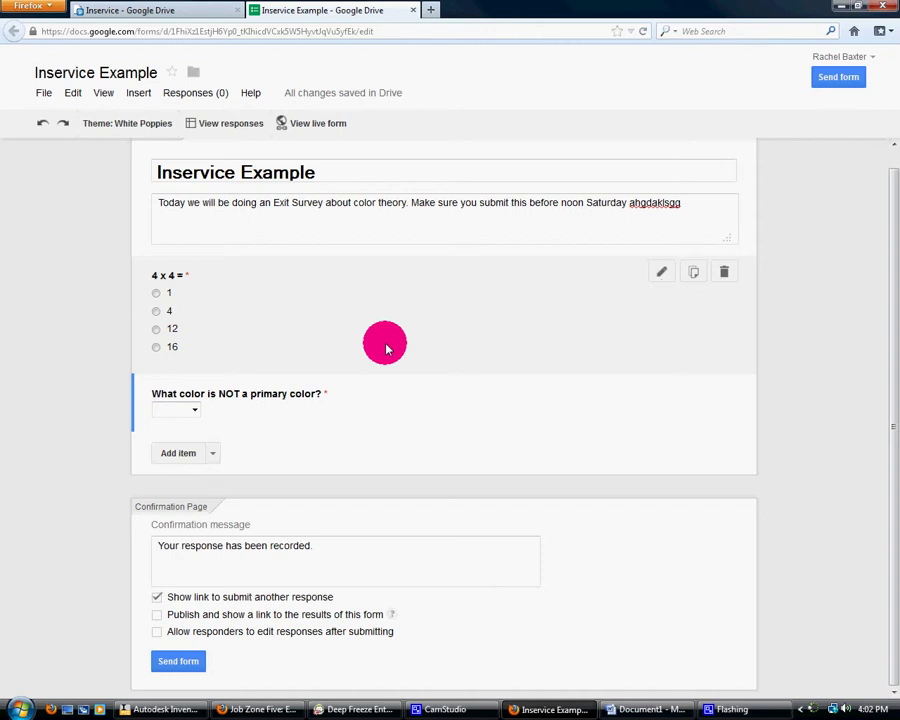
Add a required text question titled "Last, First" and move it above the multiplication question
{"action": "left_click", "coordinate": [178, 453]}
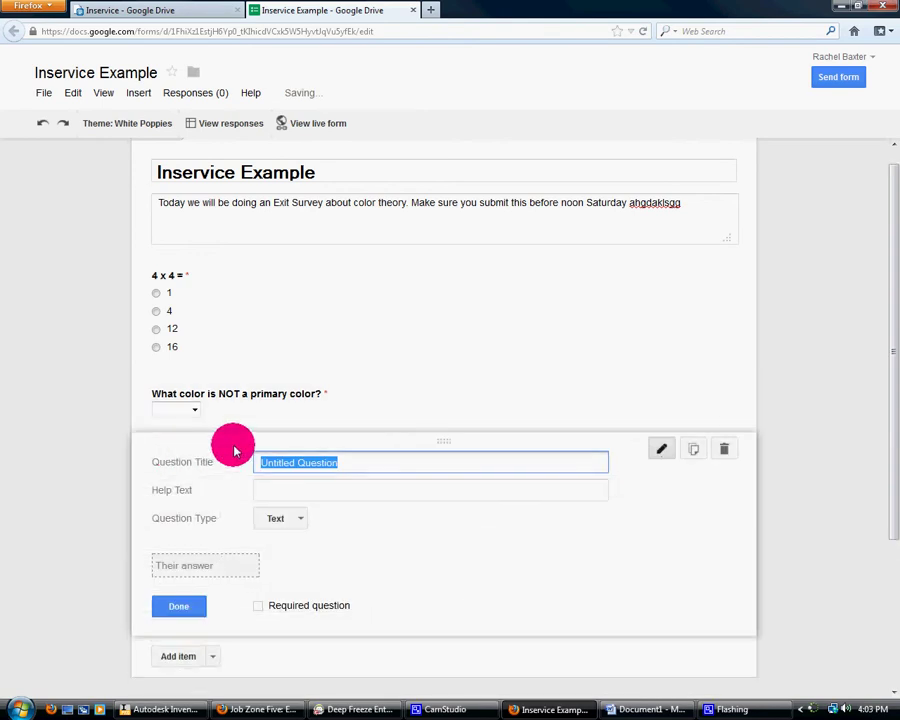
{"action": "type", "text": "Last, "}
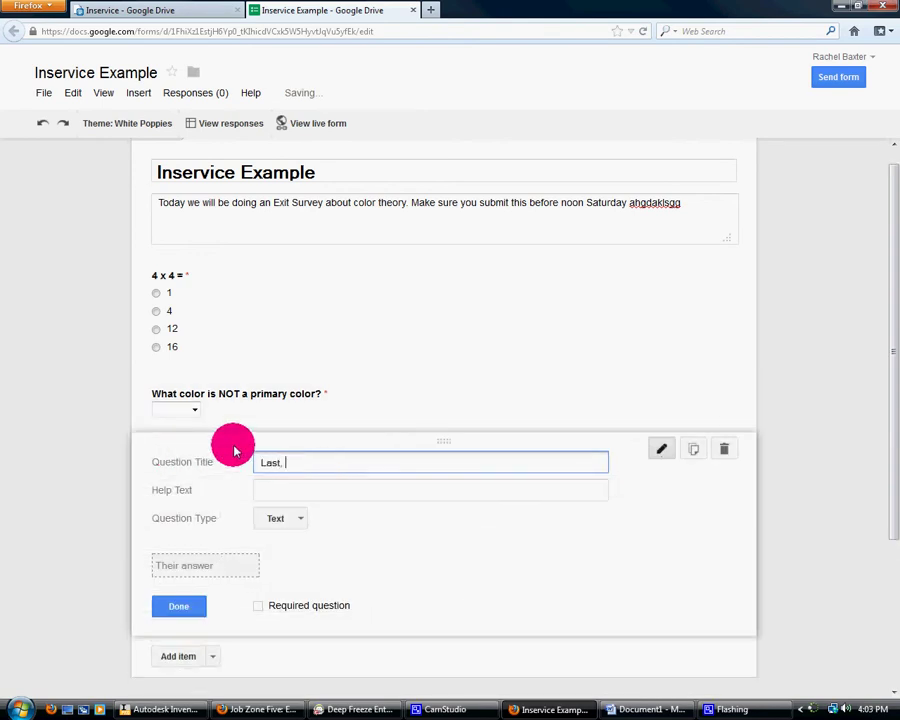
{"action": "type", "text": "First"}
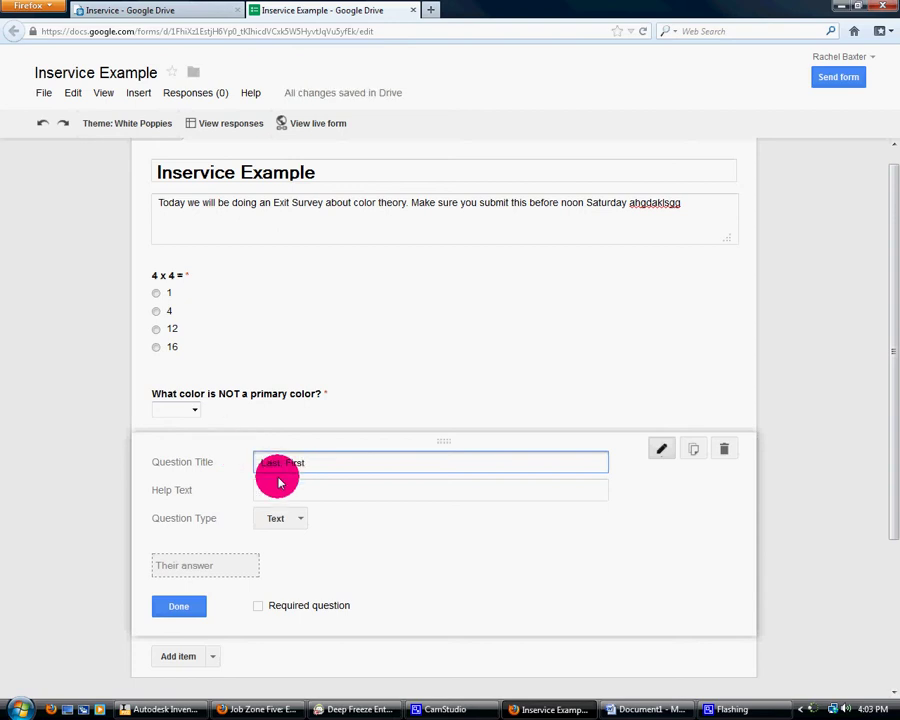
{"action": "left_click", "coordinate": [258, 605]}
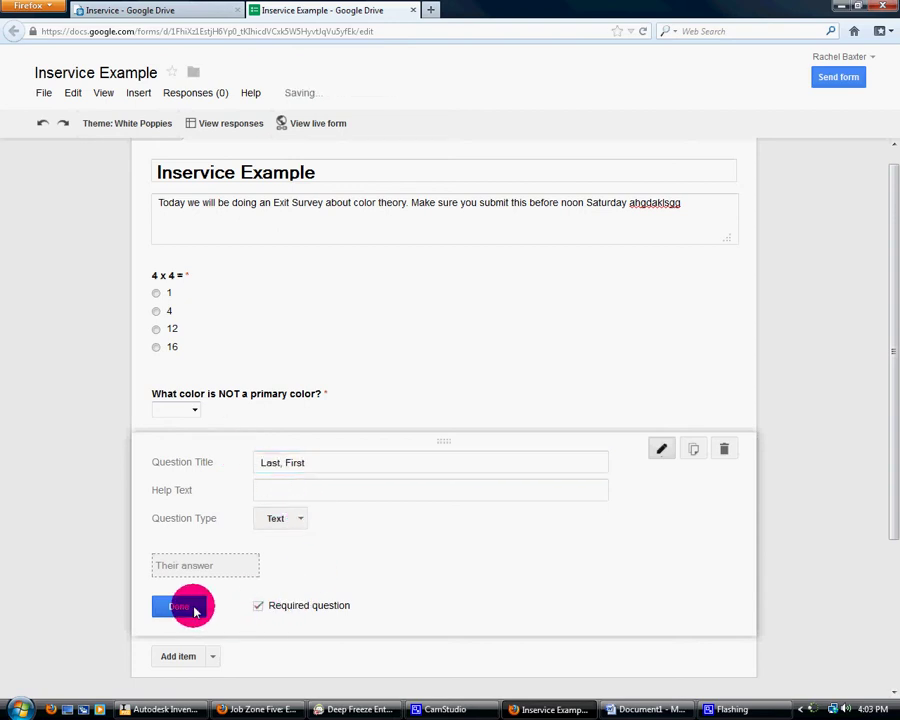
{"action": "left_click", "coordinate": [195, 611]}
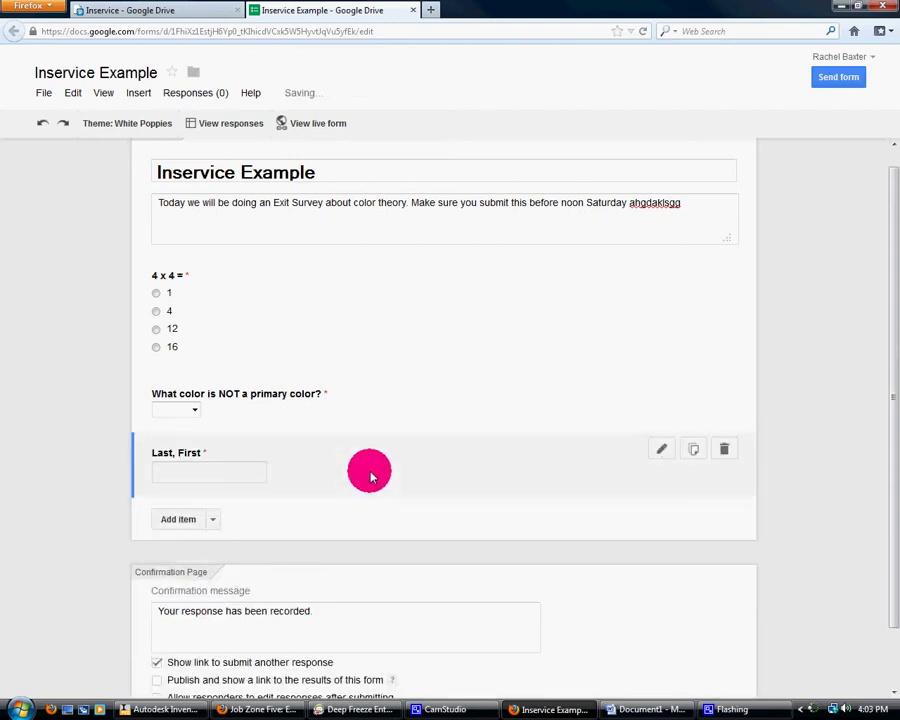
{"action": "left_click_drag", "start_coordinate": [370, 475], "coordinate": [362, 292]}
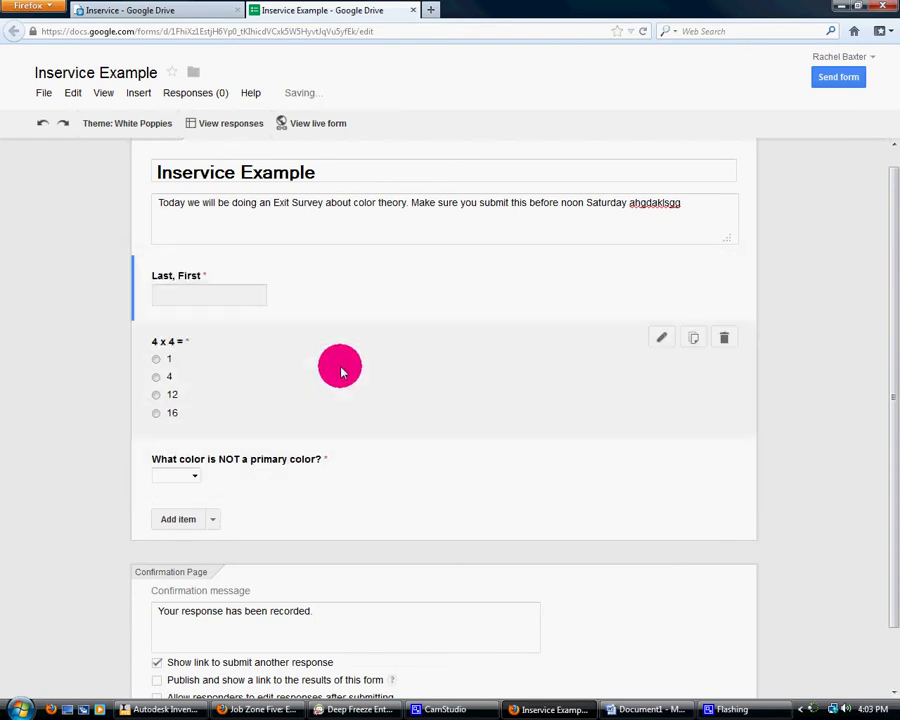
{"action": "left_click_drag", "start_coordinate": [345, 396], "coordinate": [338, 504]}
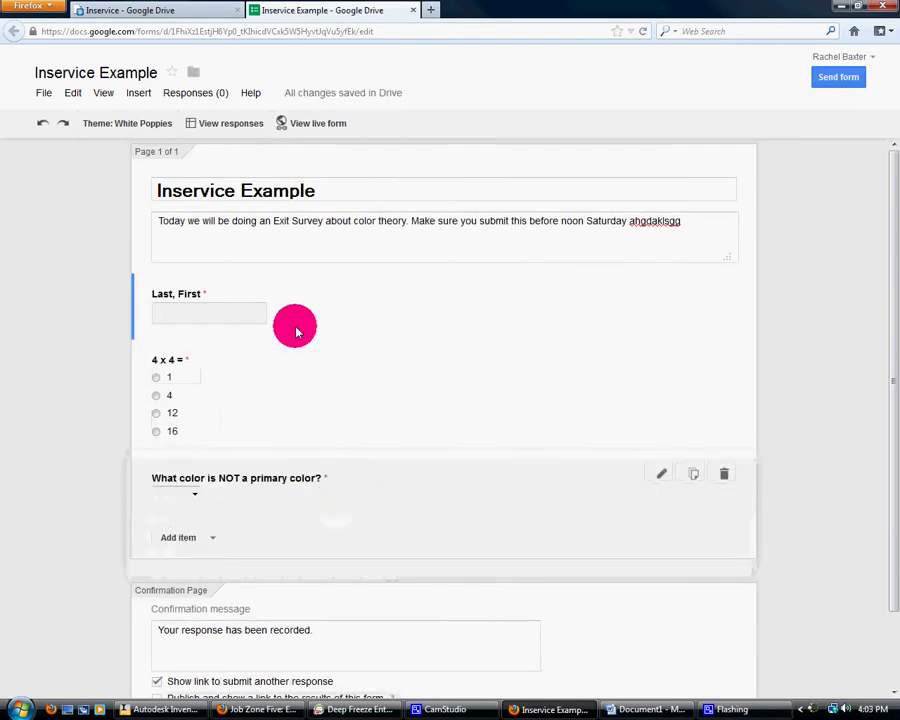
Add a Choose from a list question titled "What class are you in?" with "Period 1" as its first option
{"action": "left_click", "coordinate": [214, 538]}
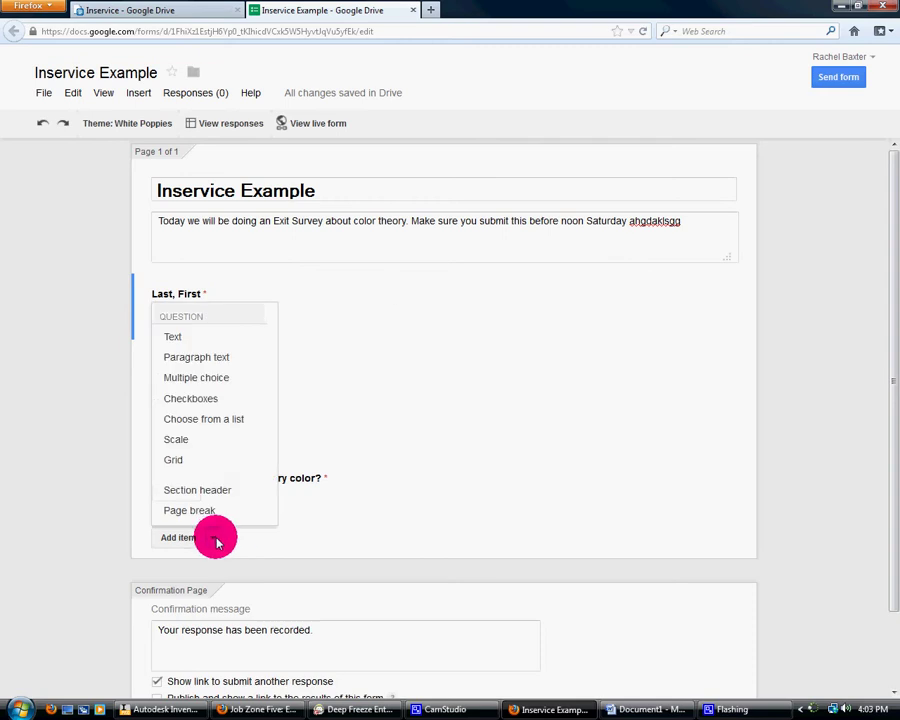
{"action": "left_click", "coordinate": [212, 418]}
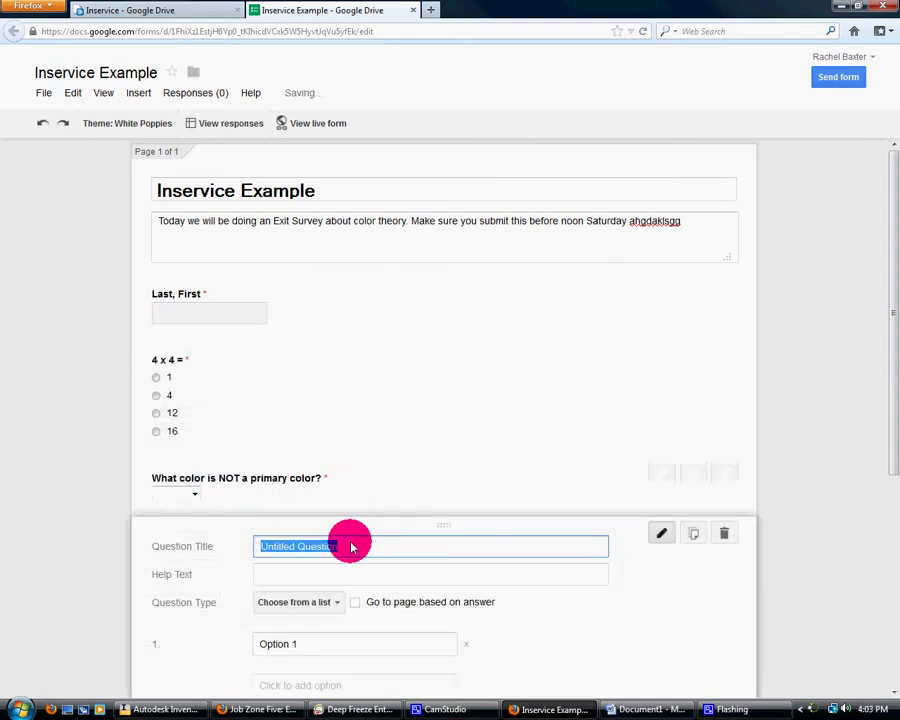
{"action": "type", "text": "What class a"}
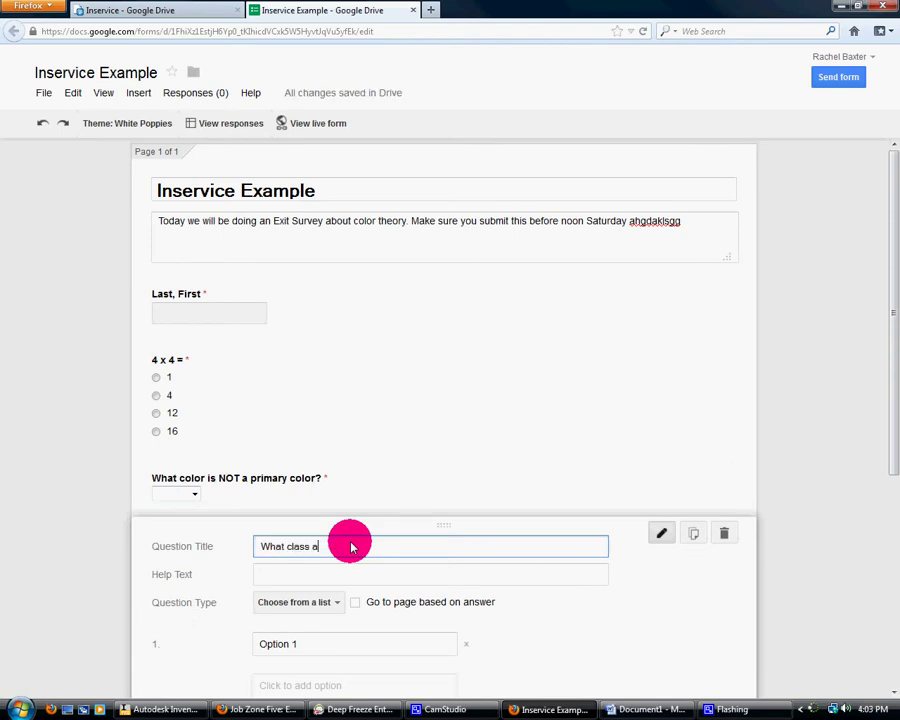
{"action": "type", "text": "re you in?"}
{"action": "left_click", "coordinate": [304, 644]}
{"action": "type", "text": "Period 1"}
{"action": "scroll", "coordinate": [308, 665], "scroll_direction": "down", "scroll_amount": 1}
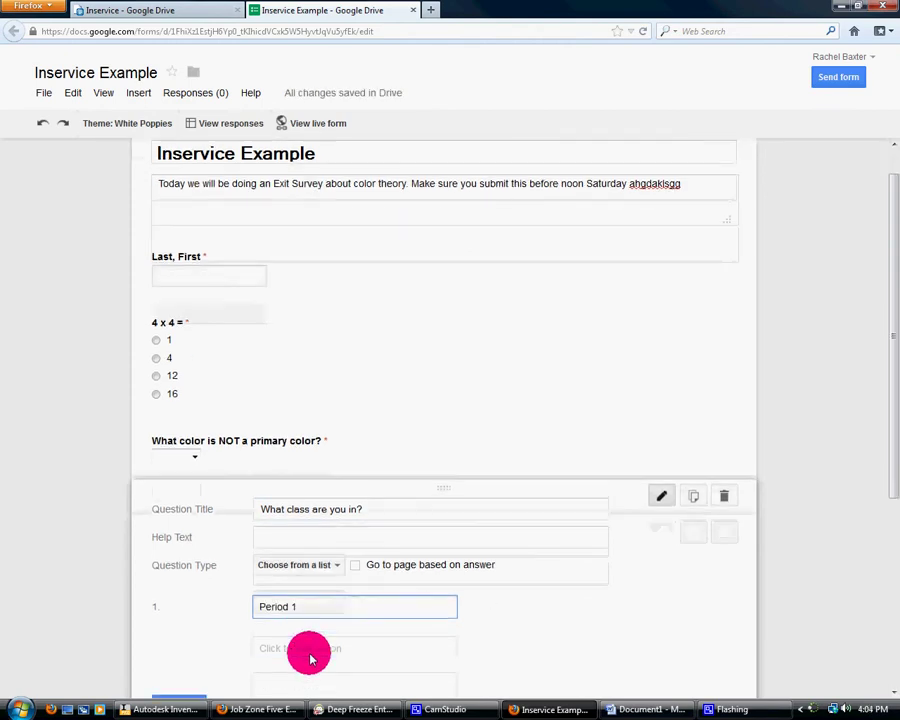
Add 2 and 3 as the second and third options of the class question
{"action": "left_click", "coordinate": [302, 608]}
{"action": "left_click", "coordinate": [304, 612]}
{"action": "type", "text": "22"}
{"action": "left_click_drag", "start_coordinate": [303, 617], "coordinate": [222, 622]}
{"action": "type", "text": "2"}
{"action": "left_click", "coordinate": [271, 648]}
{"action": "type", "text": "3"}
{"action": "scroll", "coordinate": [275, 652], "scroll_direction": "down", "scroll_amount": 1}
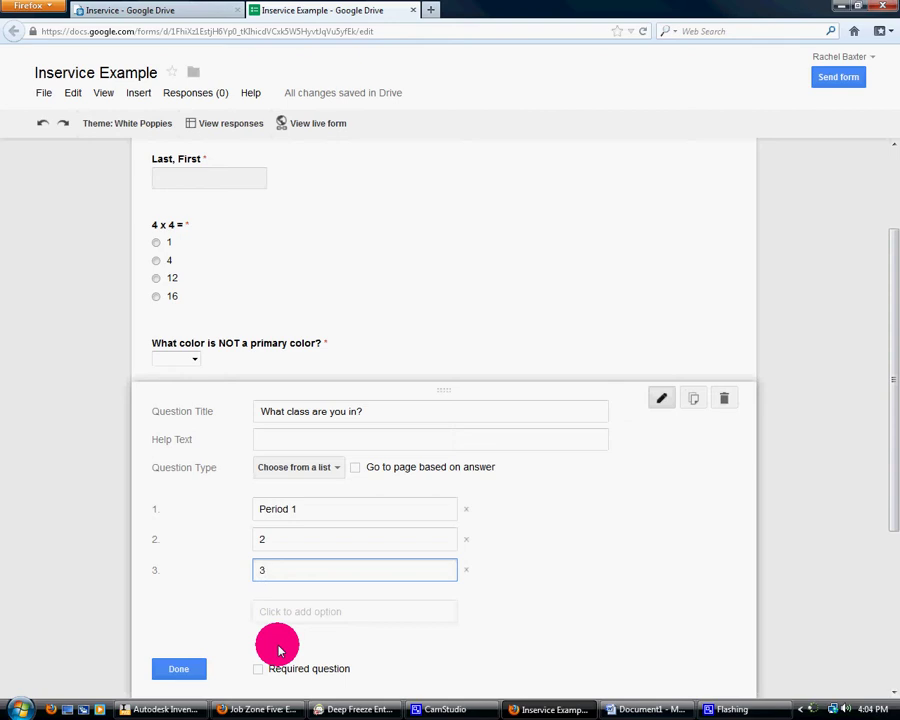
Finish the class question as required and move it directly below the "Last, First" question
{"action": "left_click", "coordinate": [259, 668]}
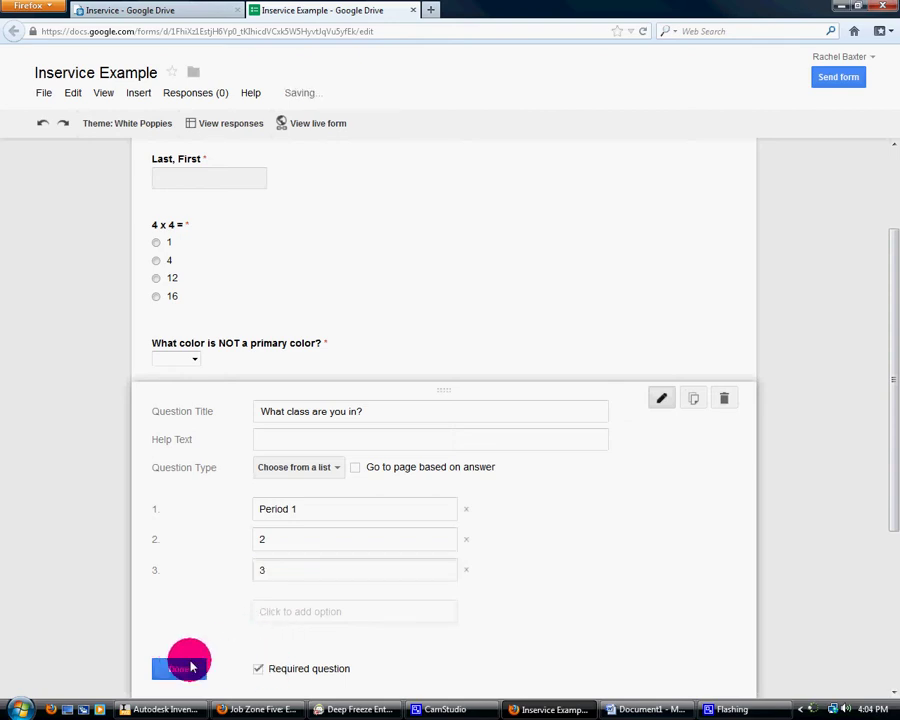
{"action": "left_click", "coordinate": [192, 667]}
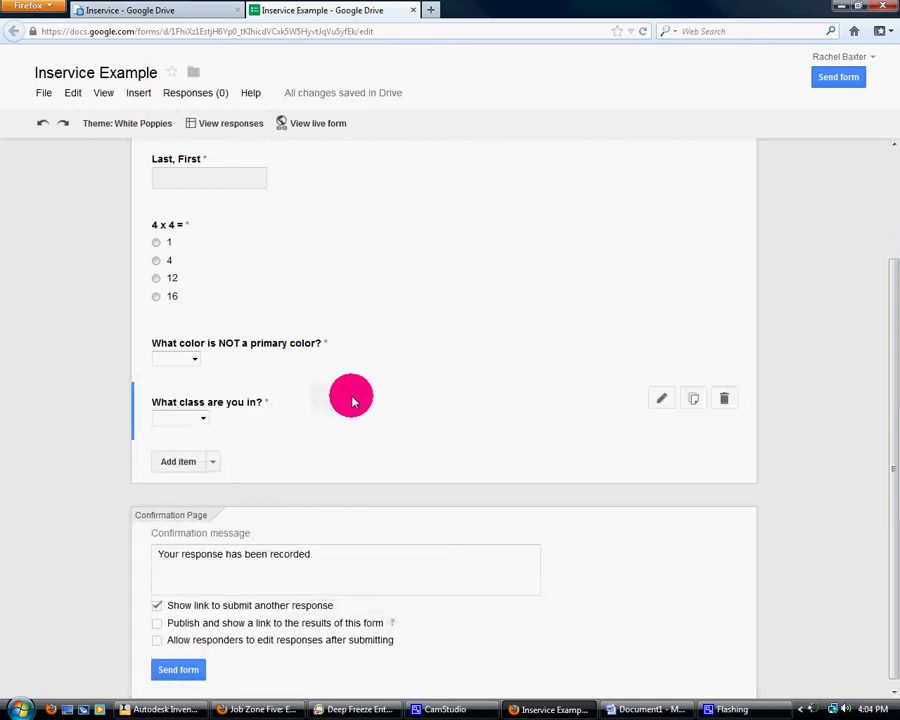
{"action": "left_click_drag", "start_coordinate": [365, 410], "coordinate": [336, 220]}
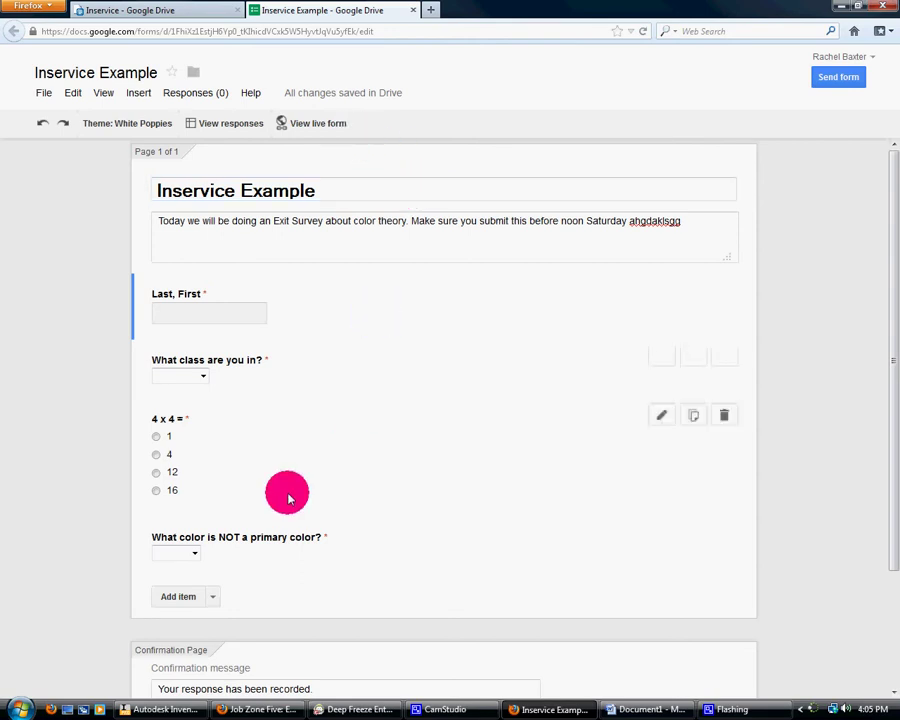
{"action": "left_click", "coordinate": [210, 600]}
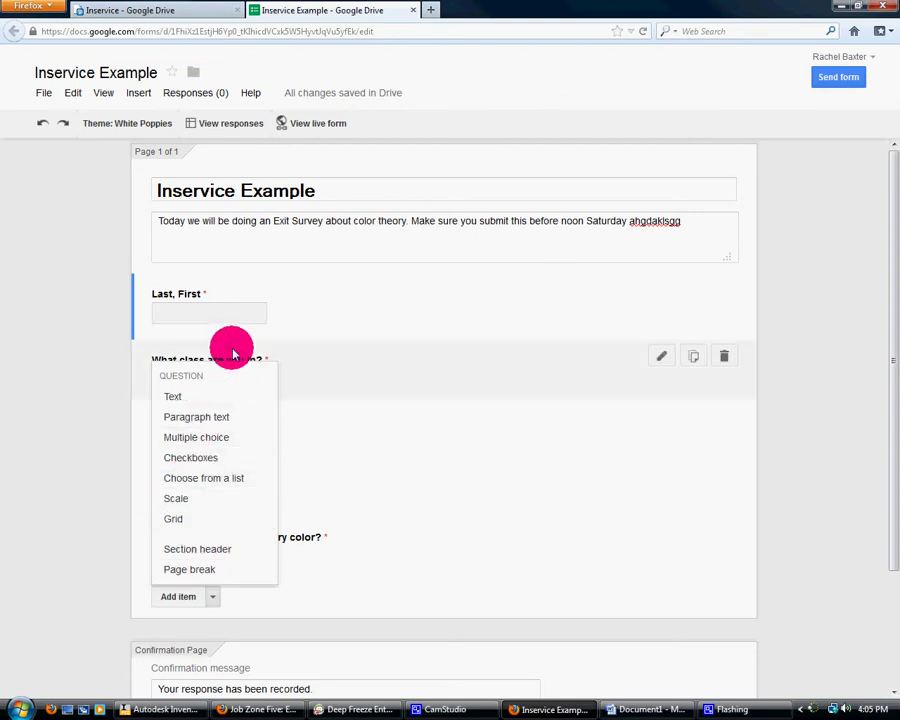
{"action": "left_click", "coordinate": [433, 509]}
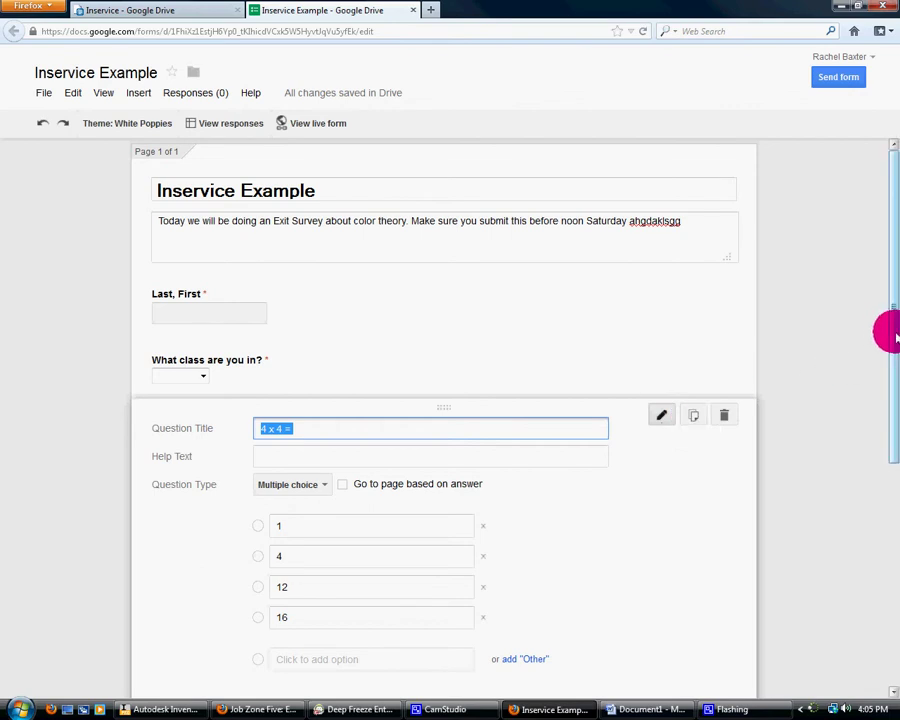
{"action": "left_click_drag", "start_coordinate": [894, 332], "coordinate": [890, 475]}
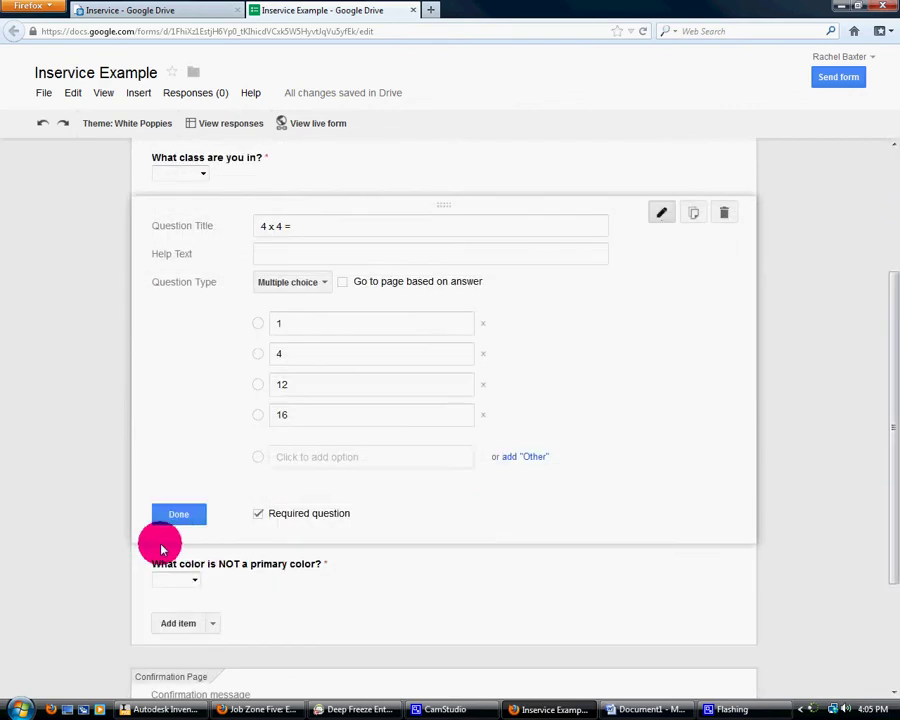
{"action": "left_click", "coordinate": [169, 522]}
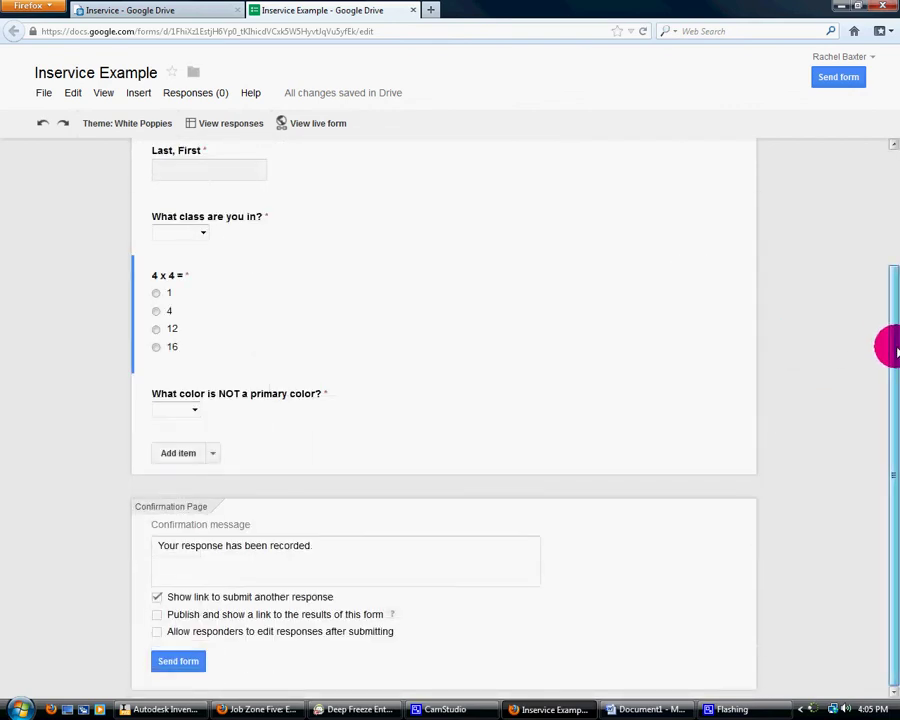
Turn off the link to submit another response on the confirmation page and turn it back on
{"action": "left_click", "coordinate": [158, 597]}
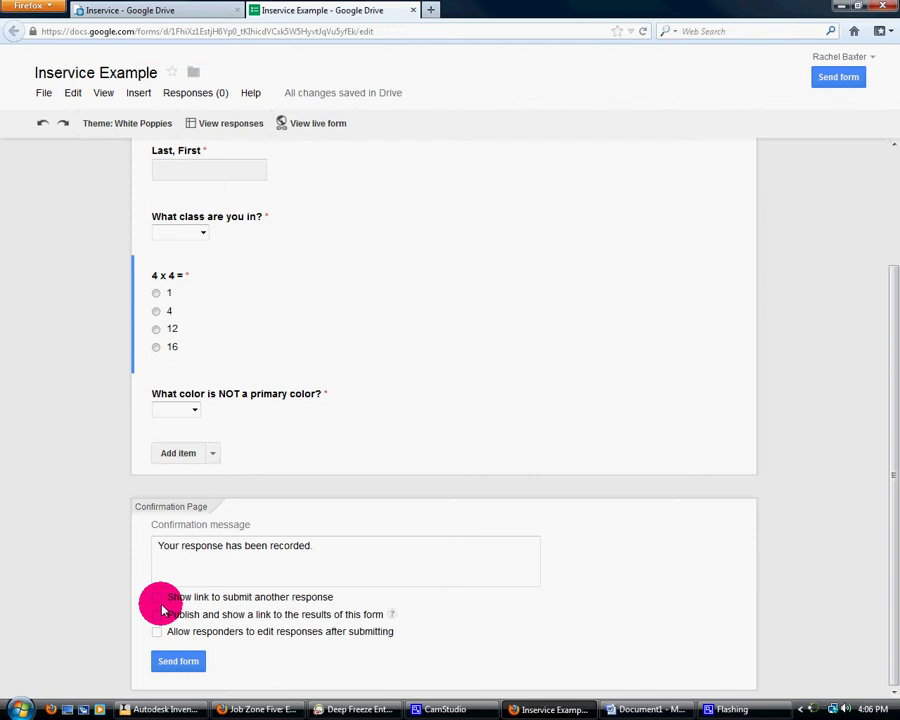
{"action": "left_click", "coordinate": [156, 597]}
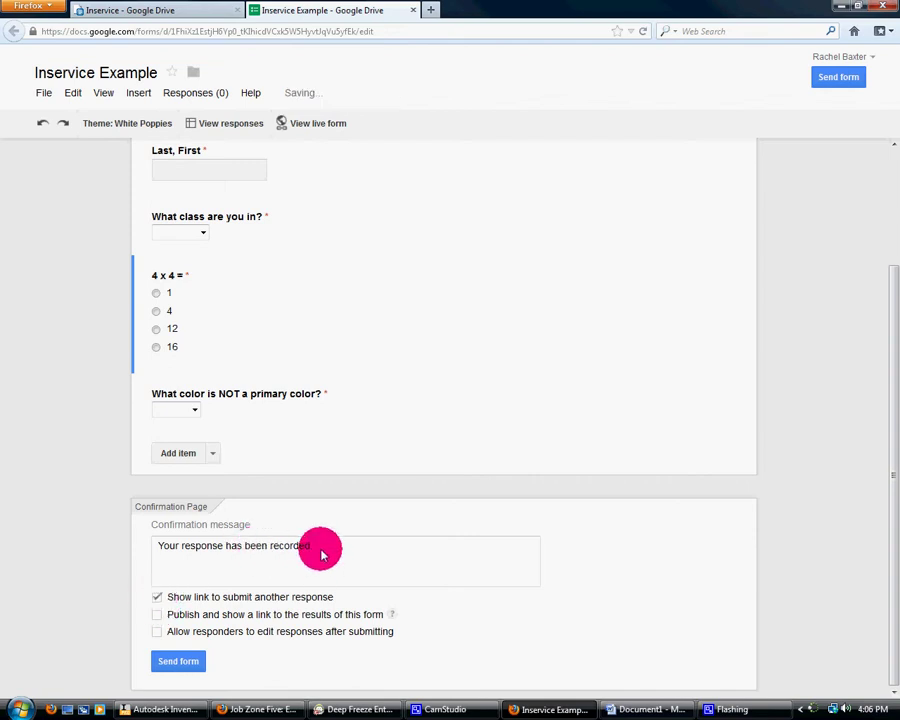
Replace the confirmation message with "Thank you for doing your work!"
{"action": "left_click_drag", "start_coordinate": [310, 552], "coordinate": [100, 552]}
{"action": "type", "text": "Thank you"}
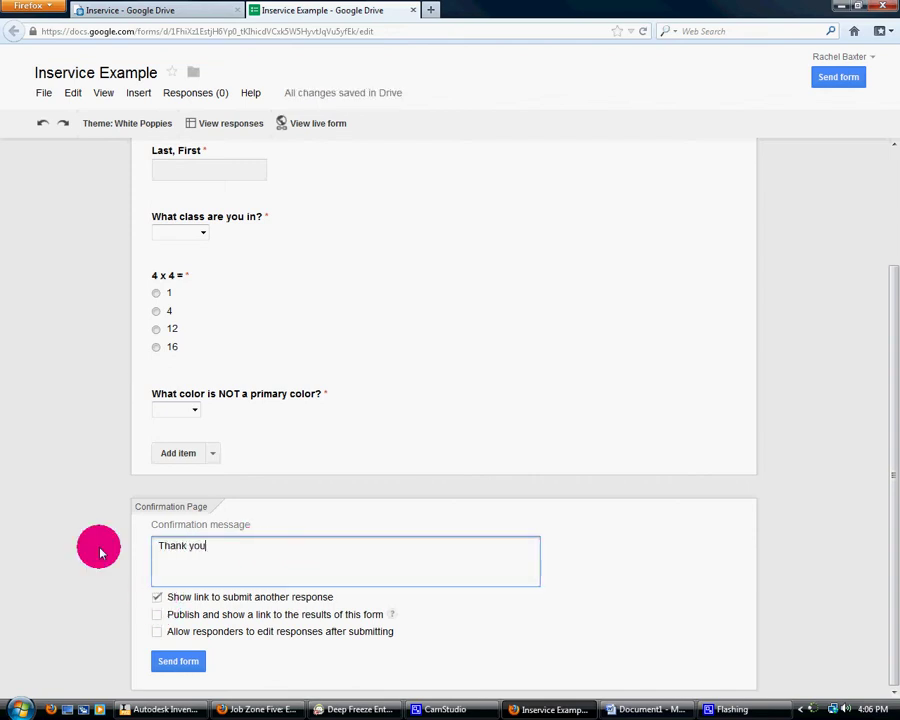
{"action": "type", "text": " for doing your work!"}
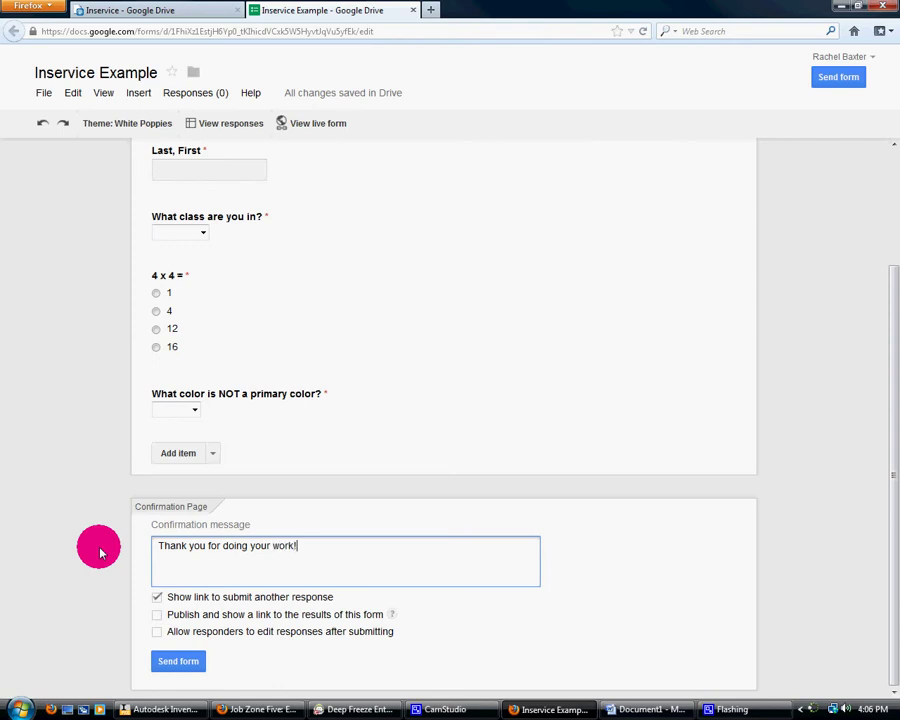
Examine the form's sending options and its HTML embed code, and close them without changes
{"action": "left_click", "coordinate": [179, 662]}
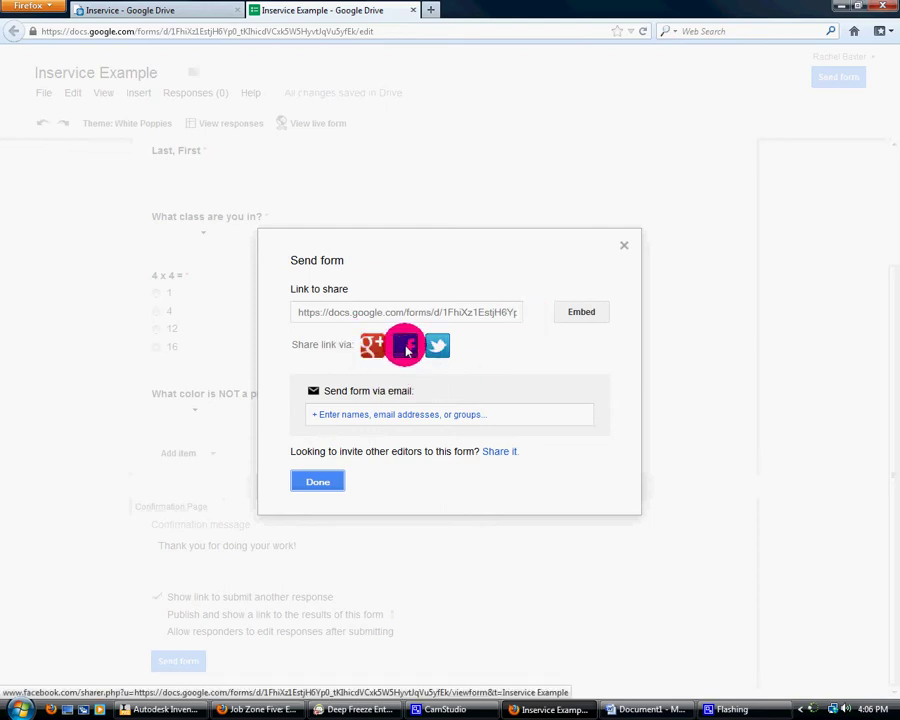
{"action": "left_click", "coordinate": [596, 316]}
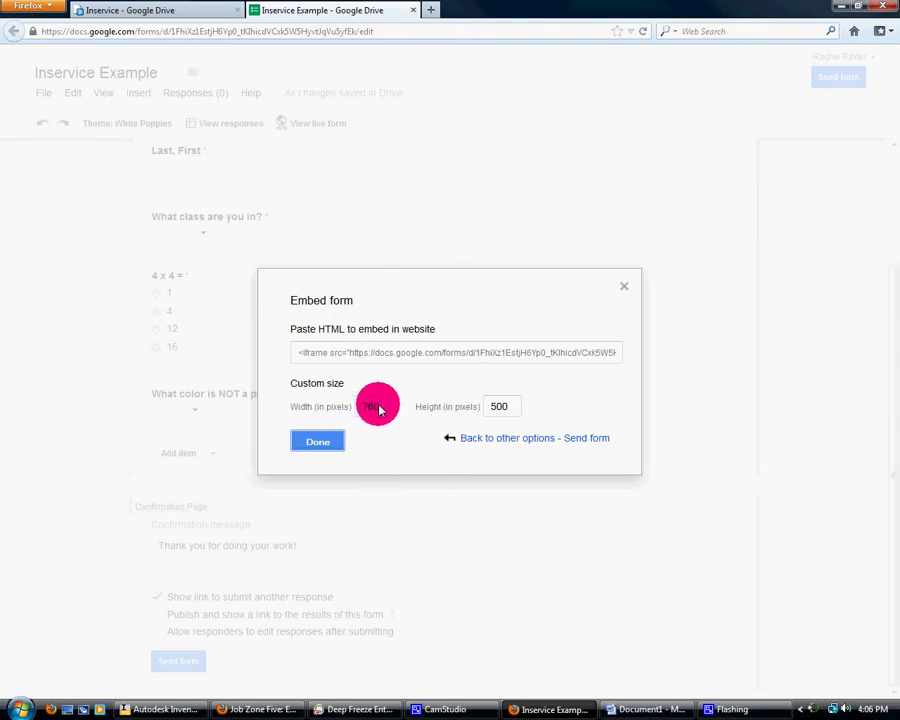
{"action": "left_click", "coordinate": [459, 359]}
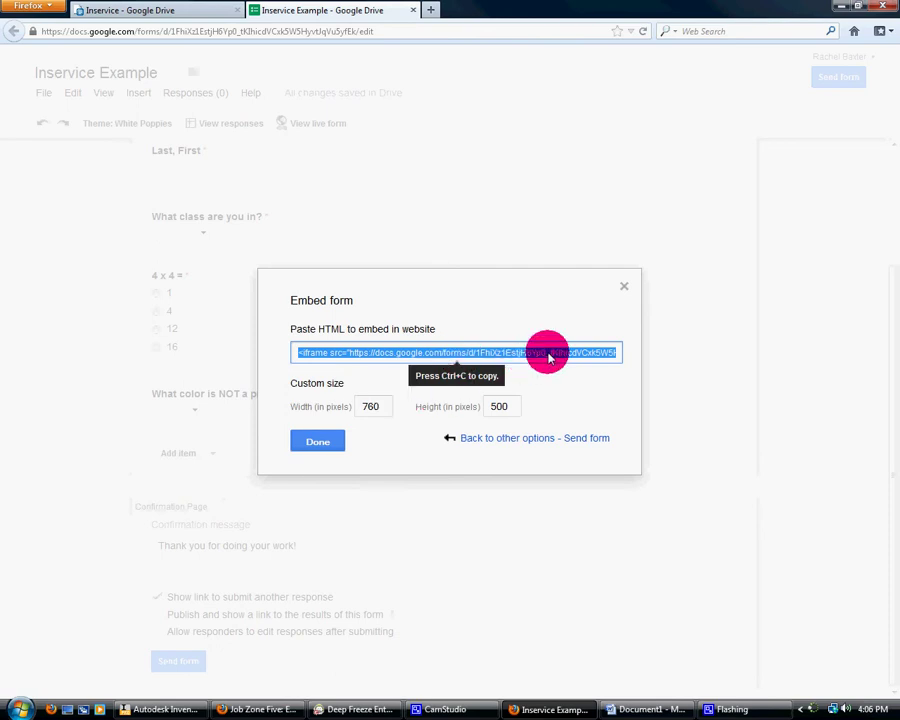
{"action": "left_click", "coordinate": [316, 444]}
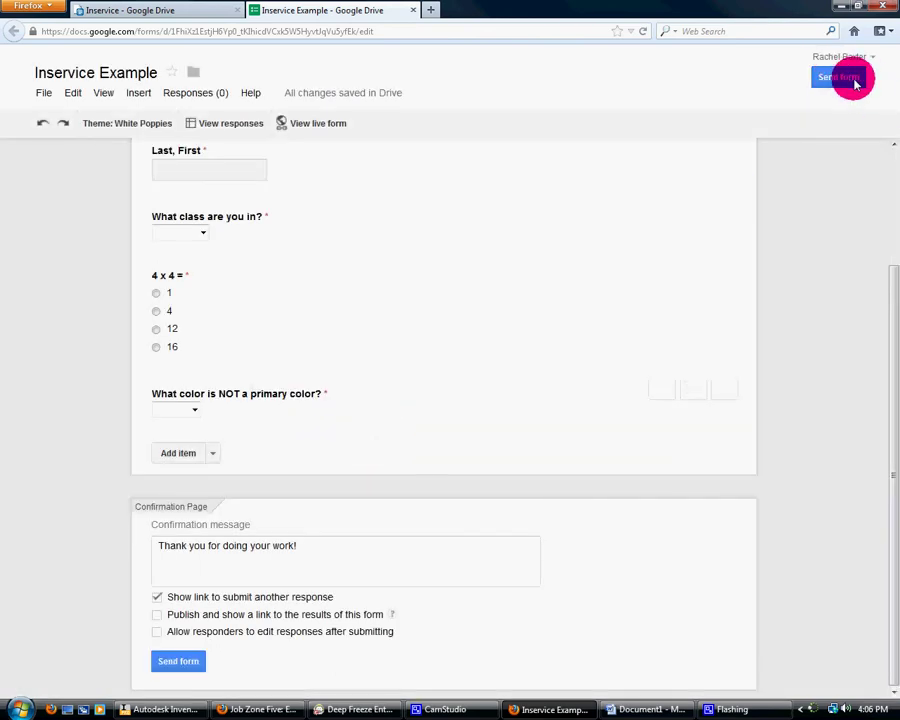
Copy the form's share link and open the live form with it in a new browser tab
{"action": "left_click", "coordinate": [840, 77]}
{"action": "left_click", "coordinate": [460, 320]}
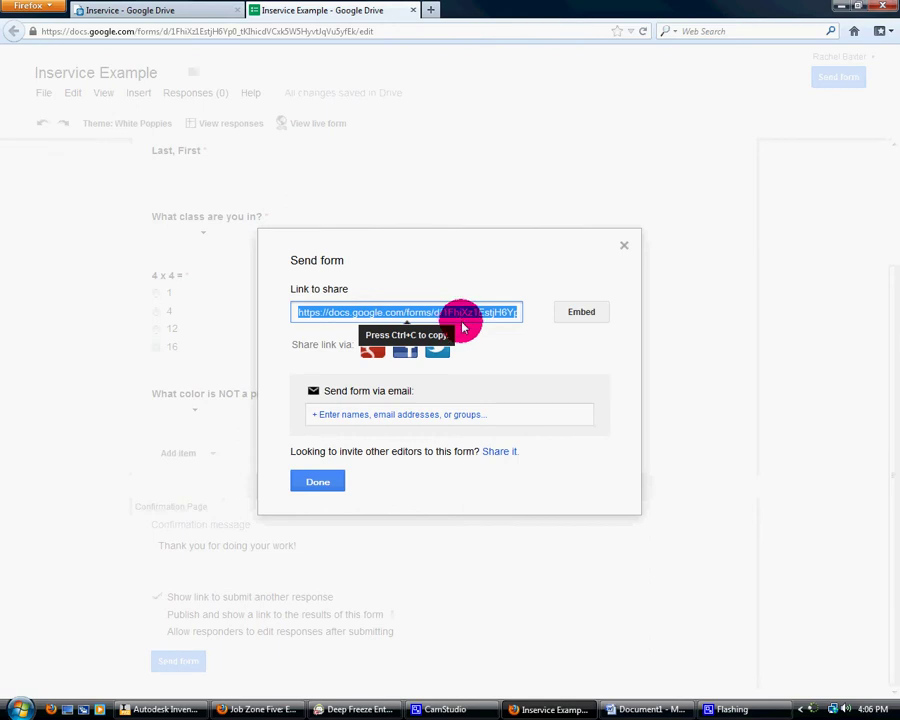
{"action": "left_click", "coordinate": [317, 482]}
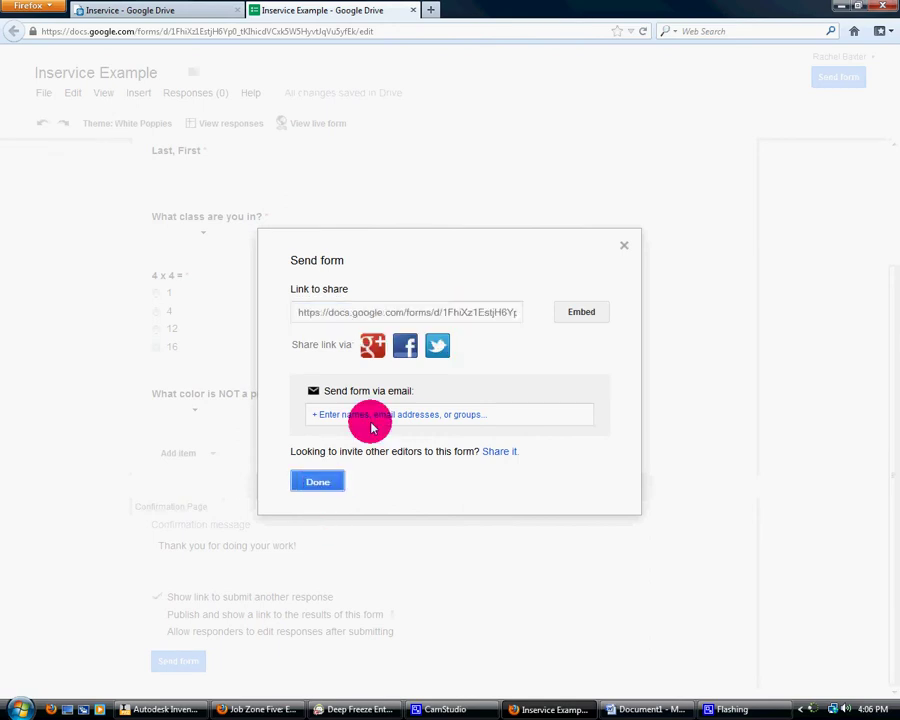
{"action": "left_click", "coordinate": [431, 9]}
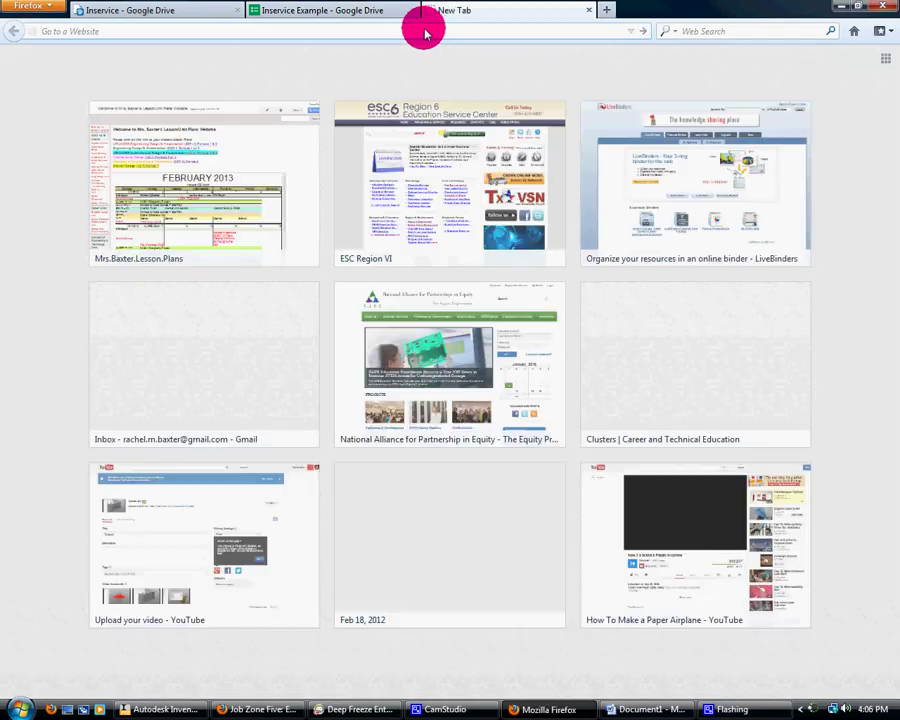
{"action": "type", "text": "https://docs.google.com/forms/d/1FhiXz1EstjH6Yp0_tKhicdVCxk5W5HyvtUqVu5yfEk/viewform"}
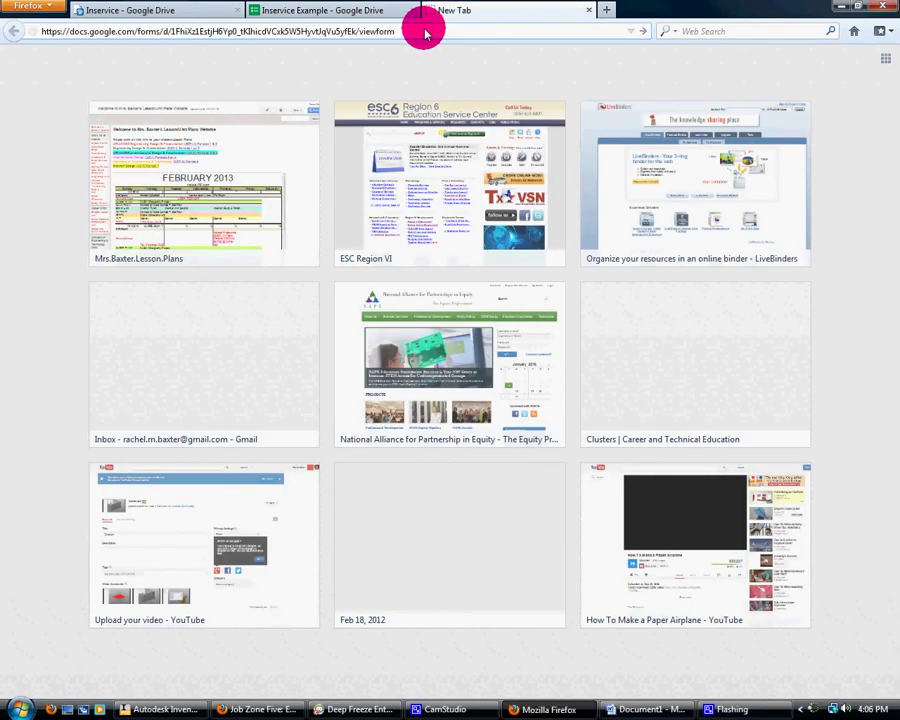
{"action": "key", "text": "Return"}
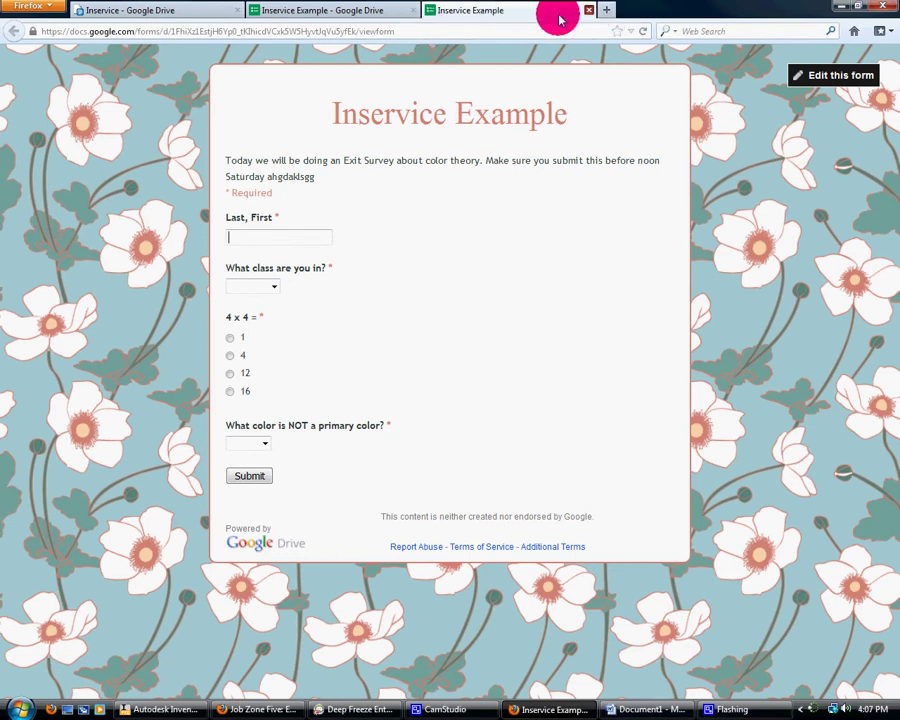
Close the live form and shorten its copied link with the Google URL shortener at goo.gl
{"action": "left_click", "coordinate": [605, 10]}
{"action": "left_click", "coordinate": [426, 12]}
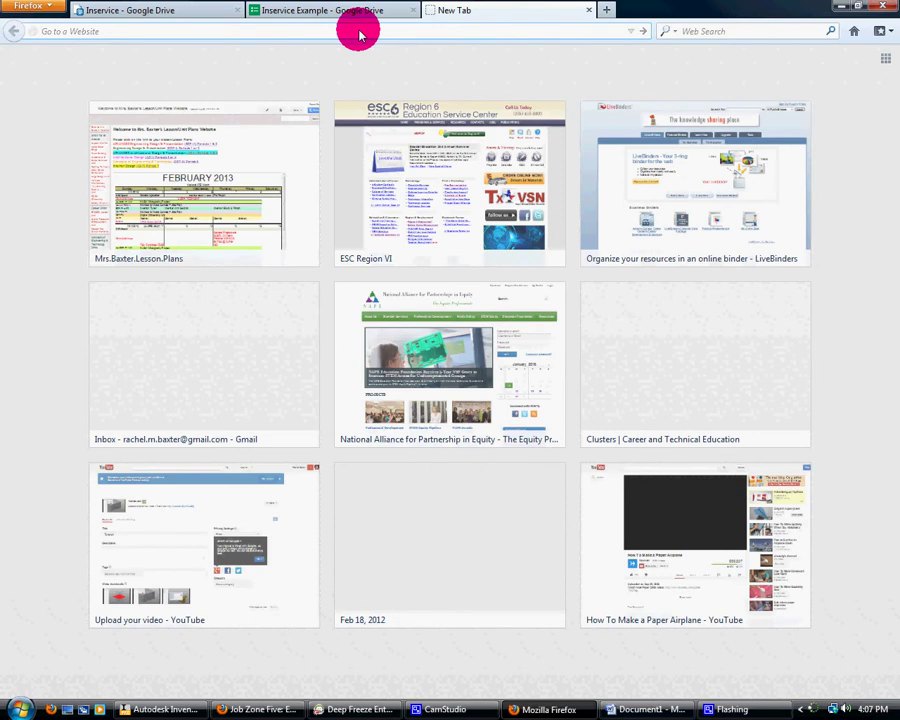
{"action": "type", "text": "goo.gl/"}
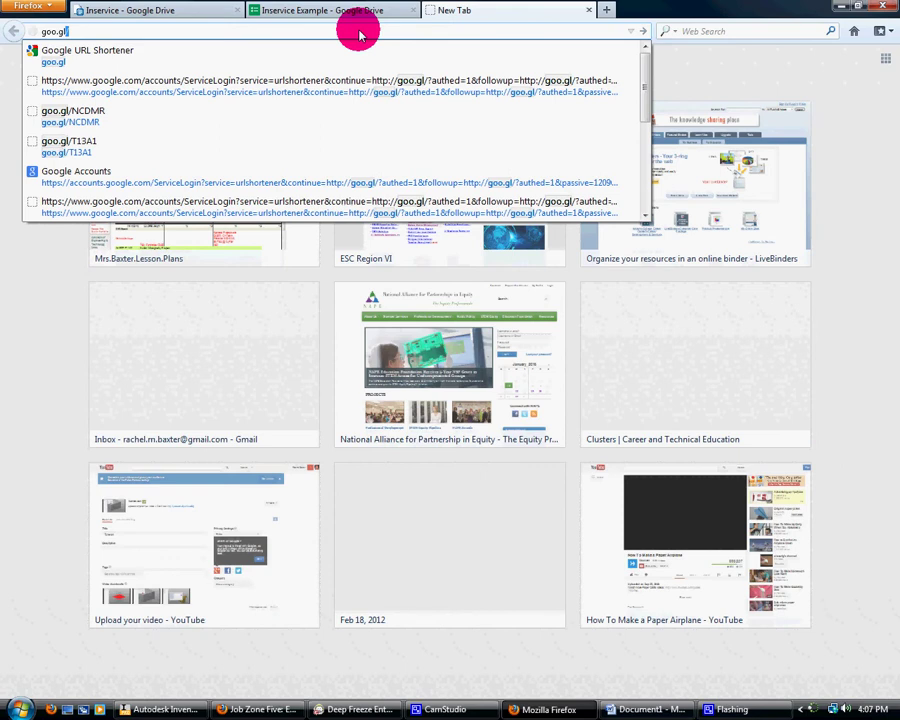
{"action": "key", "text": "Return"}
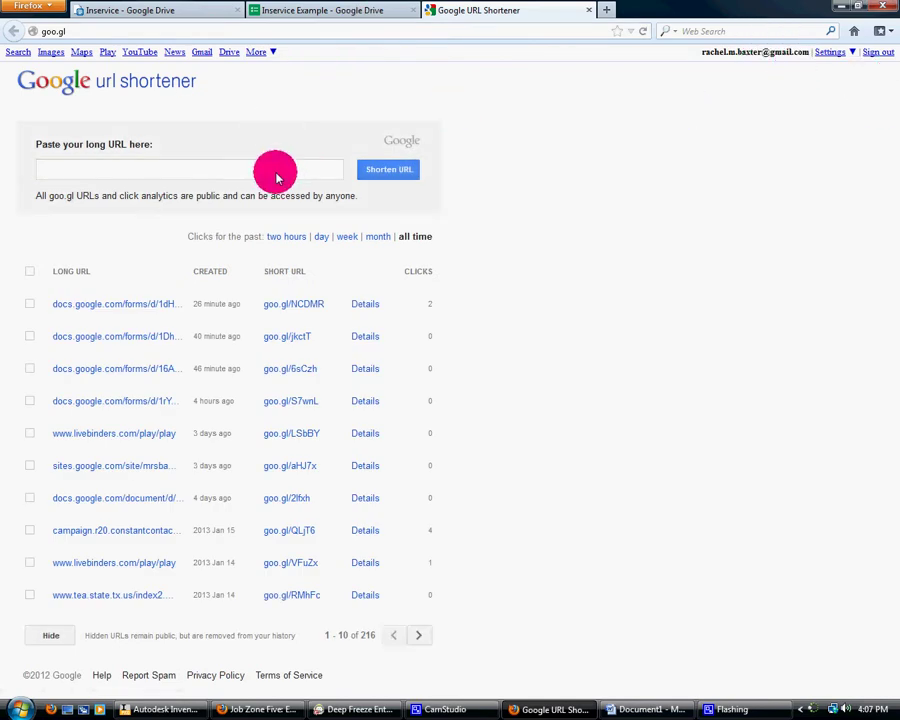
{"action": "left_click", "coordinate": [277, 177]}
{"action": "key", "text": "ctrl+v"}
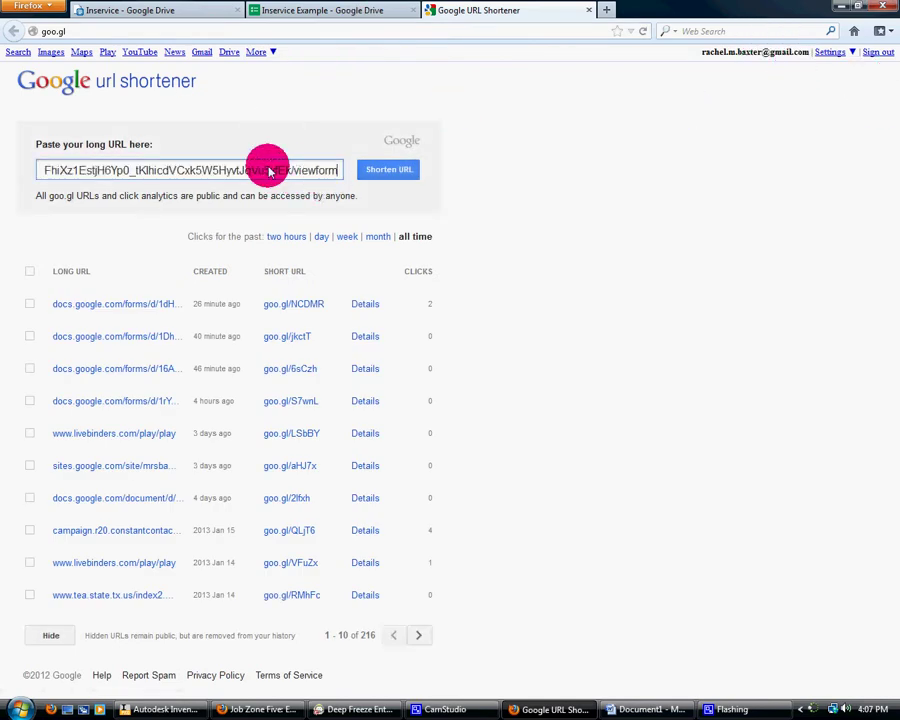
{"action": "left_click", "coordinate": [374, 169]}
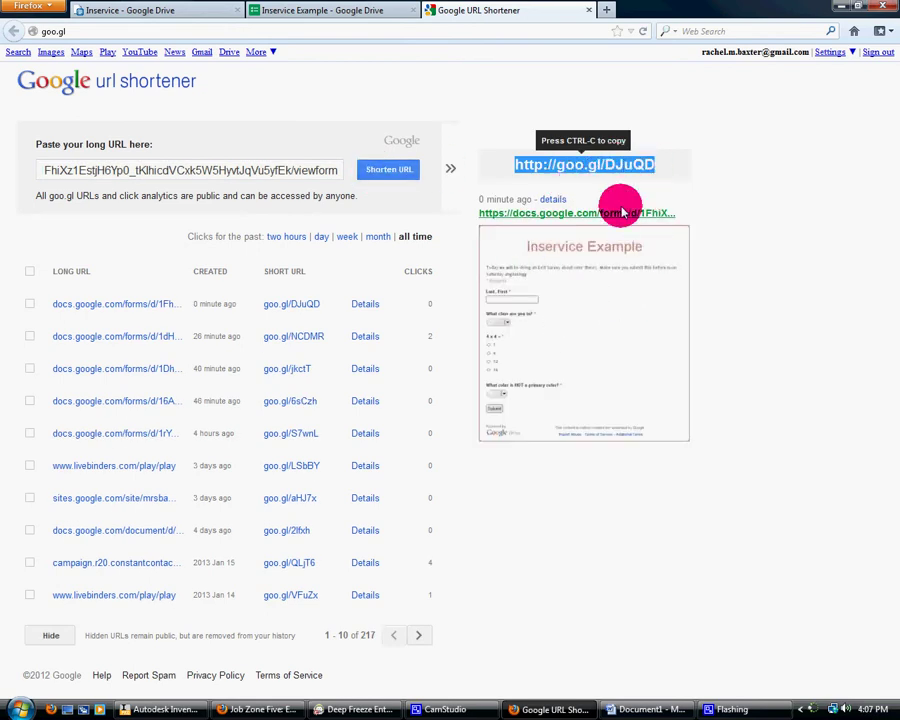
Test the shortened link by opening it in a new browser tab, and close that tab
{"action": "left_click", "coordinate": [606, 10]}
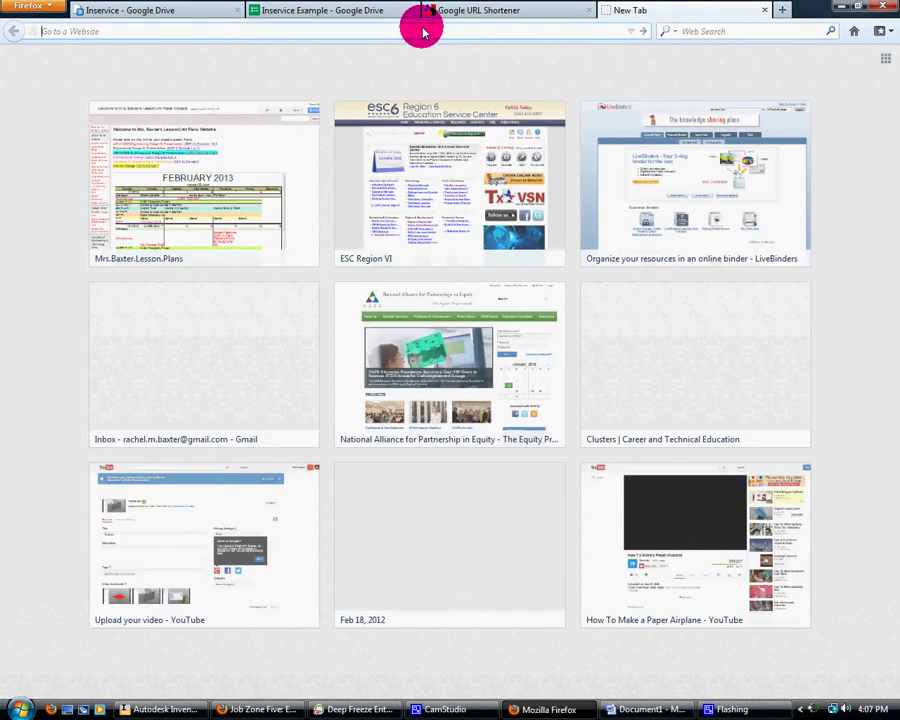
{"action": "type", "text": "http://goo.gl/DJuQD"}
{"action": "key", "text": "Return"}
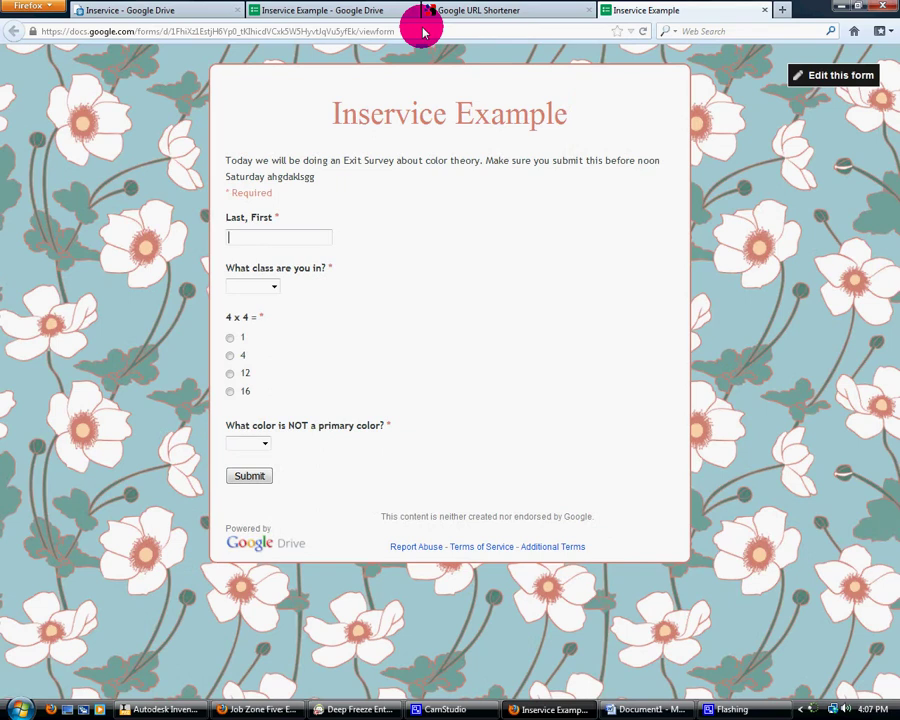
{"action": "left_click", "coordinate": [764, 10]}
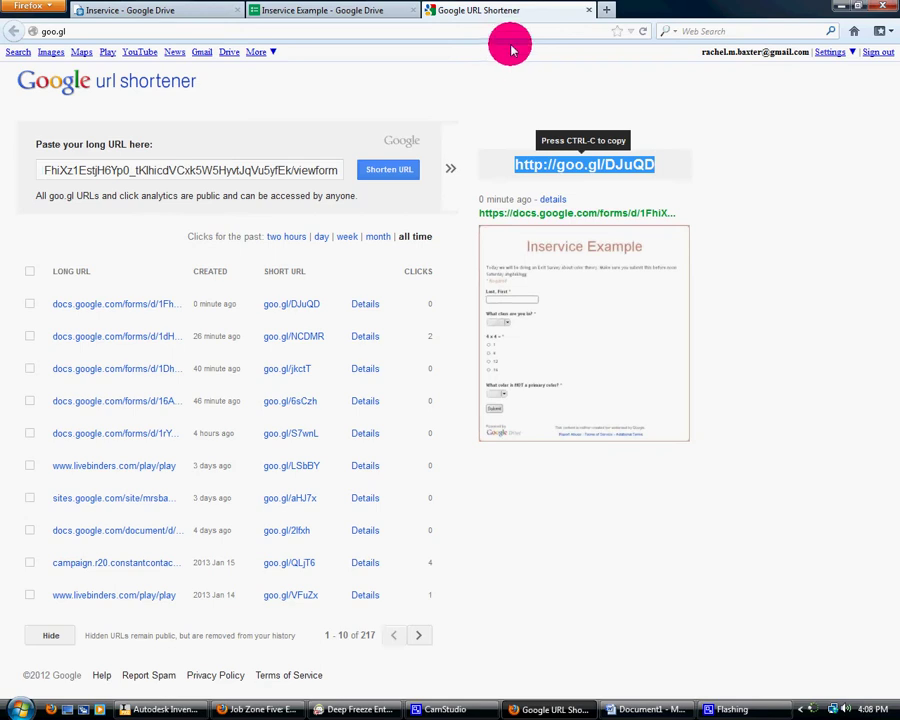
Examine the short link's details page and the dialog for saving its QR code image, and close both without saving
{"action": "left_click", "coordinate": [552, 202]}
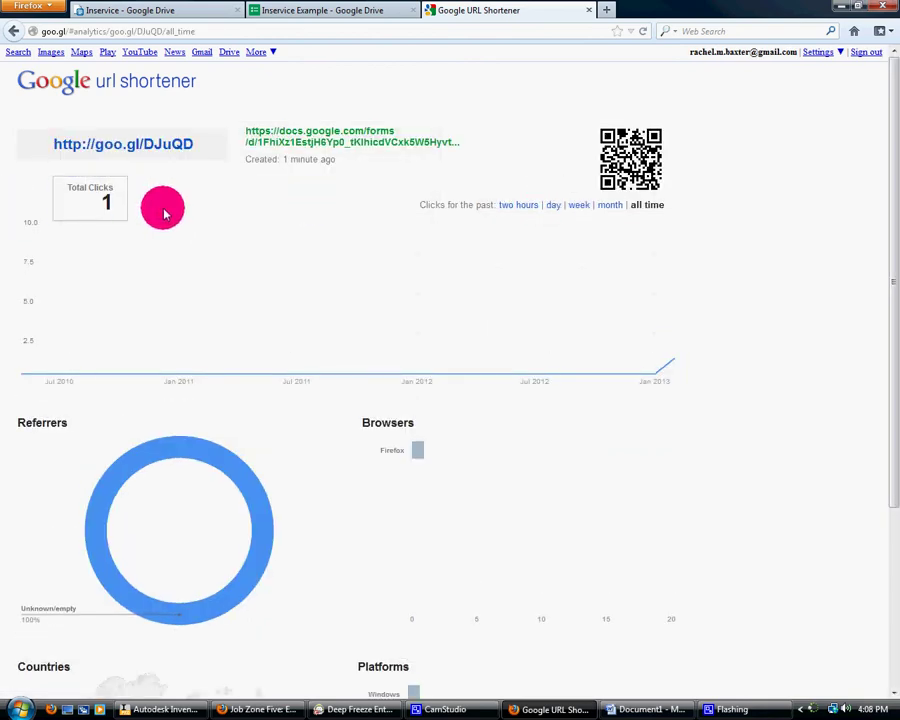
{"action": "left_click", "coordinate": [194, 149]}
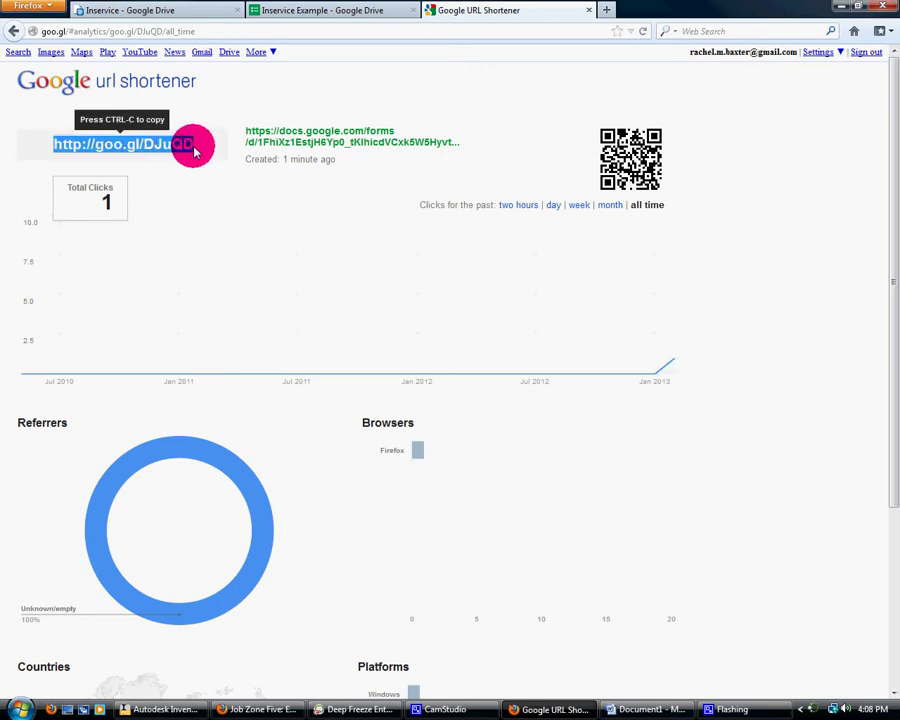
{"action": "right_click", "coordinate": [645, 175]}
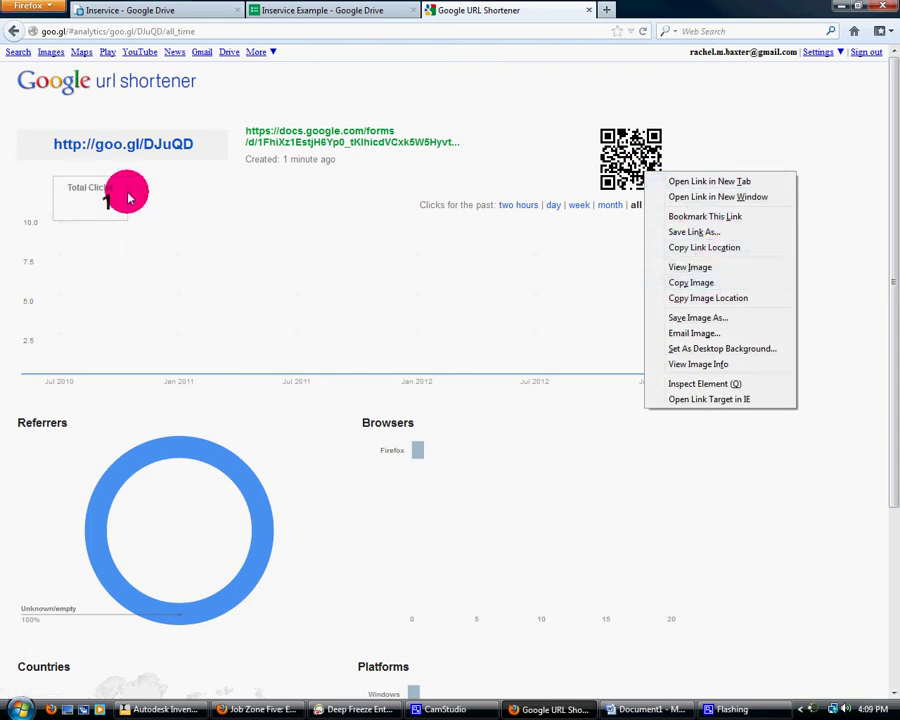
{"action": "left_click", "coordinate": [716, 317]}
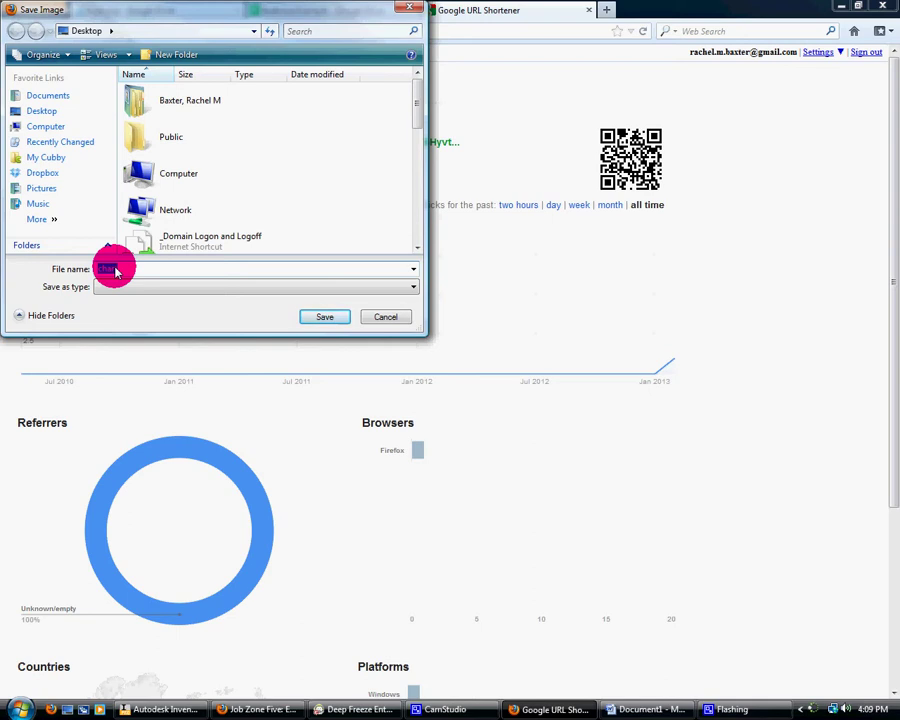
{"action": "left_click", "coordinate": [418, 12]}
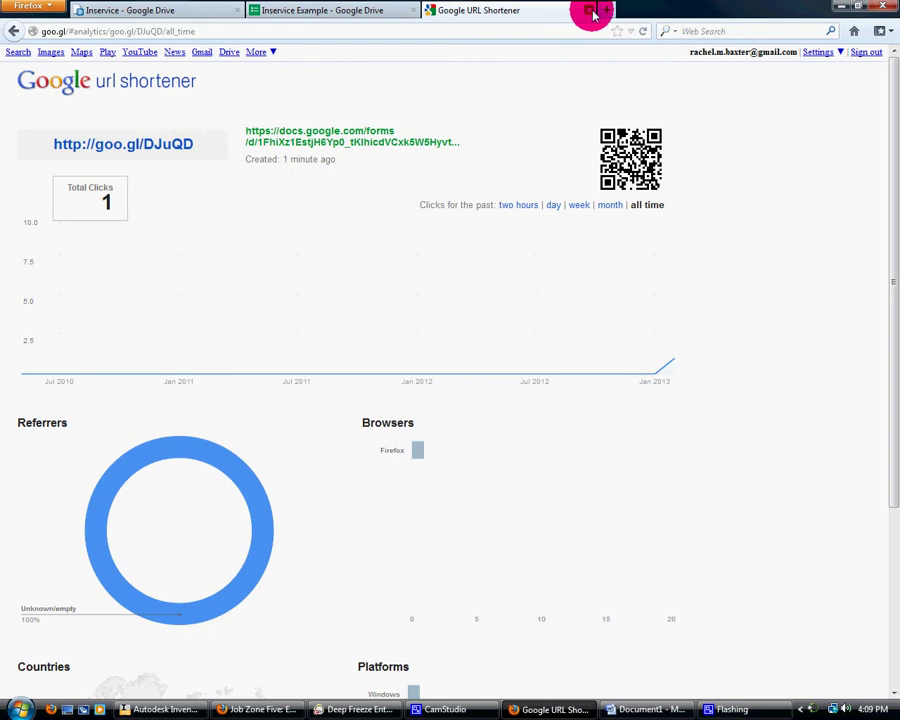
{"action": "key", "text": "ctrl+w"}
{"action": "left_click", "coordinate": [429, 10]}
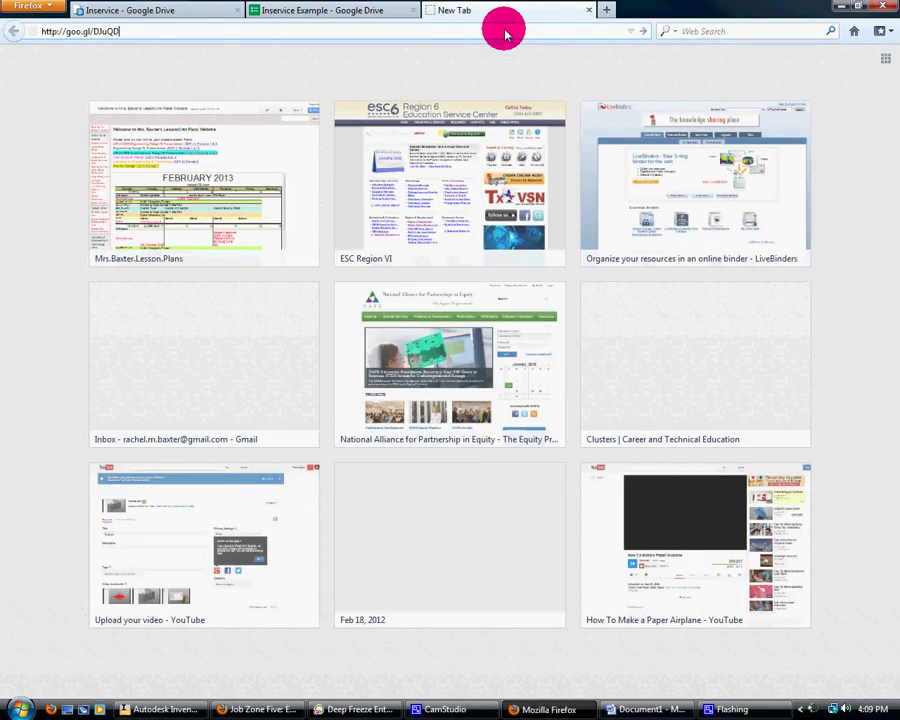
{"action": "key", "text": "Return"}
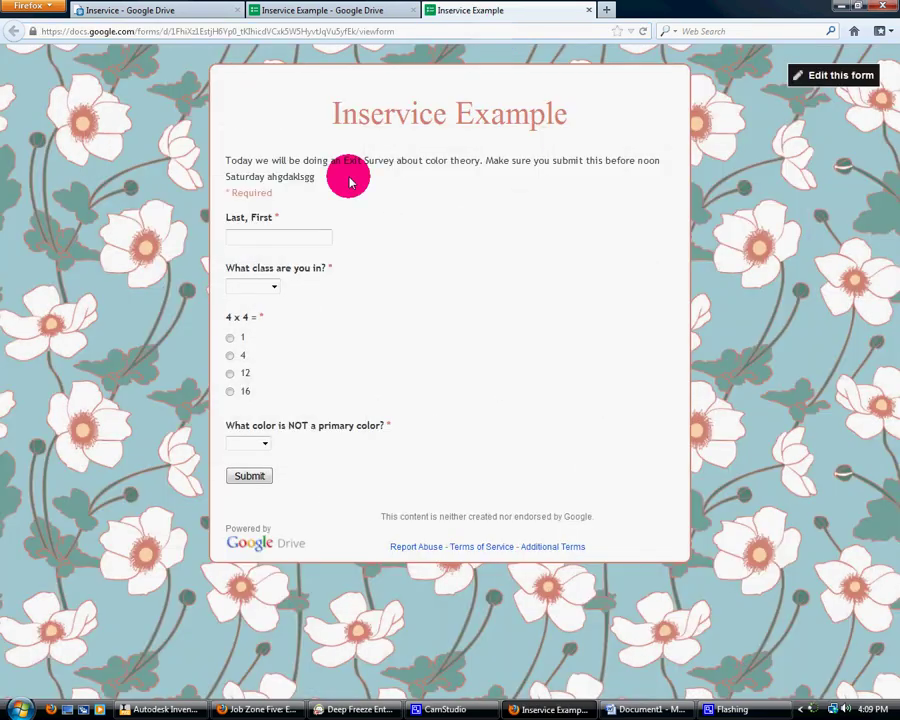
{"action": "left_click", "coordinate": [275, 238]}
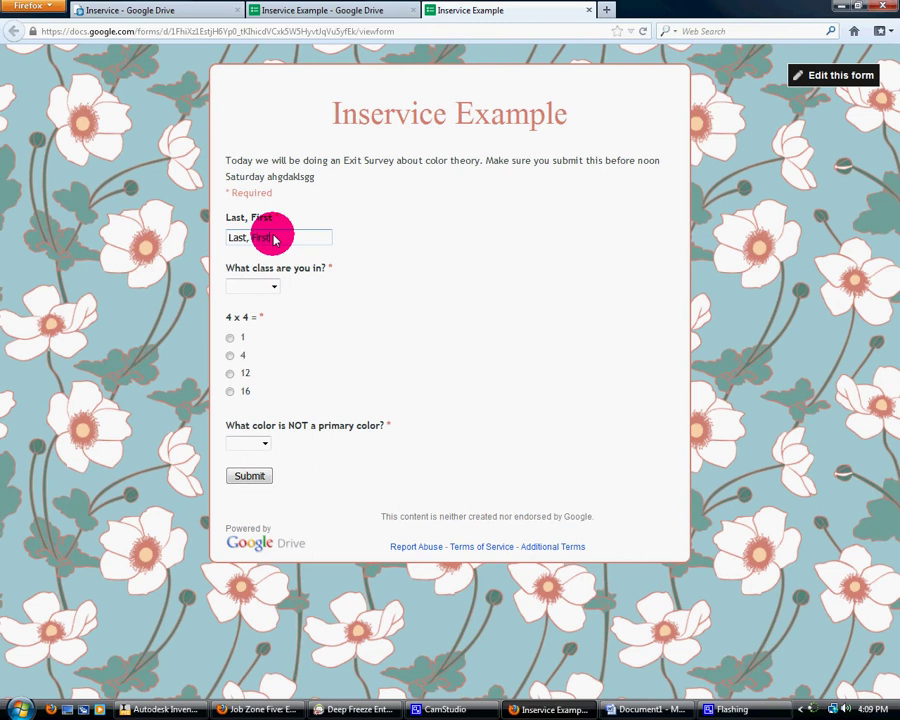
{"action": "left_click", "coordinate": [274, 288]}
{"action": "left_click", "coordinate": [255, 335]}
{"action": "left_click", "coordinate": [230, 391]}
{"action": "left_click", "coordinate": [263, 444]}
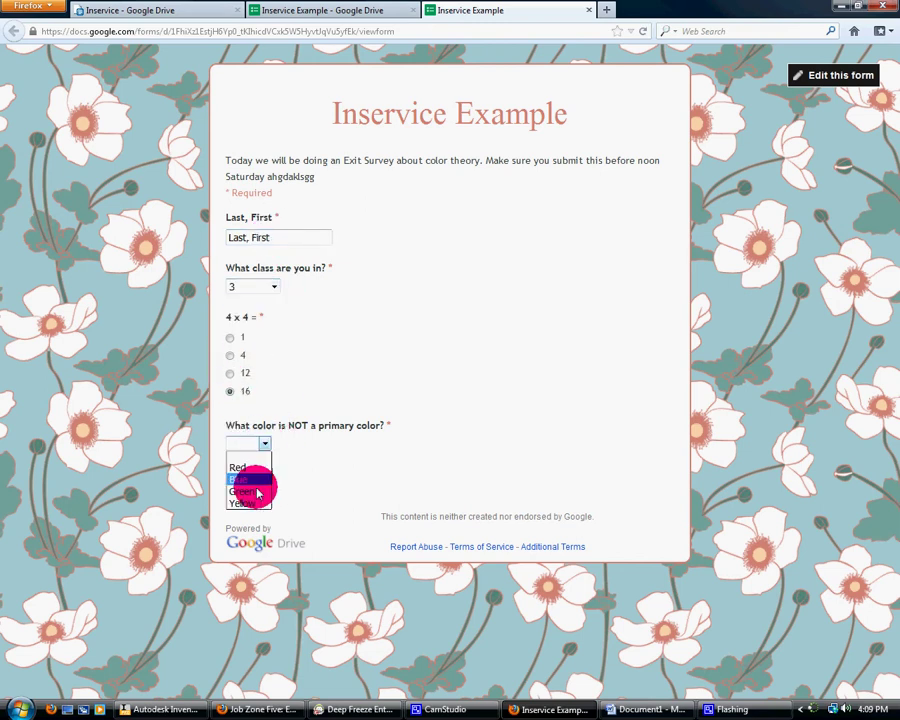
{"action": "left_click", "coordinate": [258, 492]}
{"action": "left_click", "coordinate": [249, 476]}
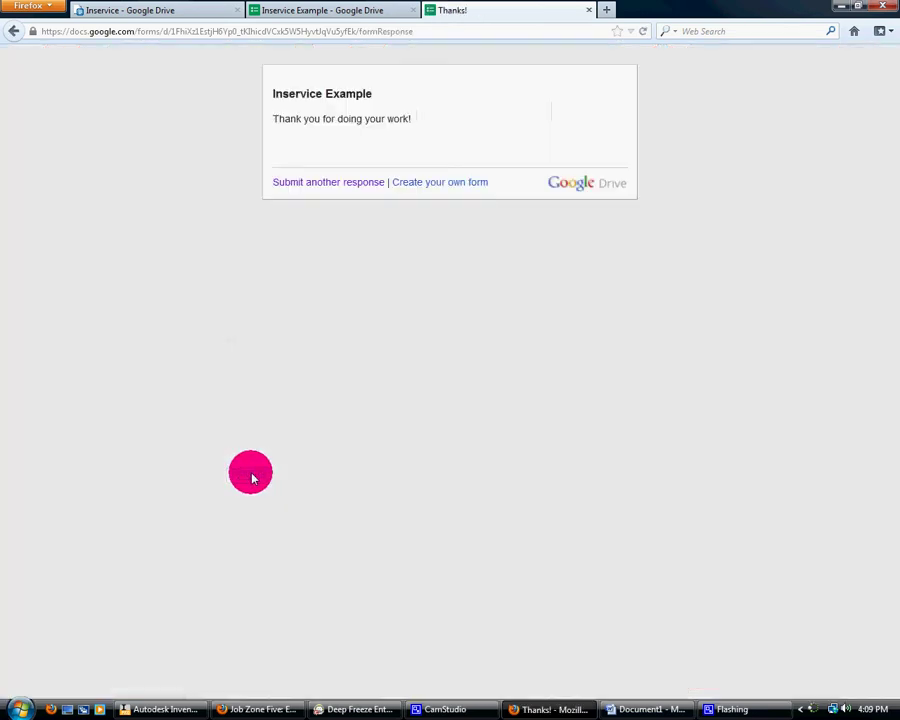
{"action": "left_click", "coordinate": [589, 11]}
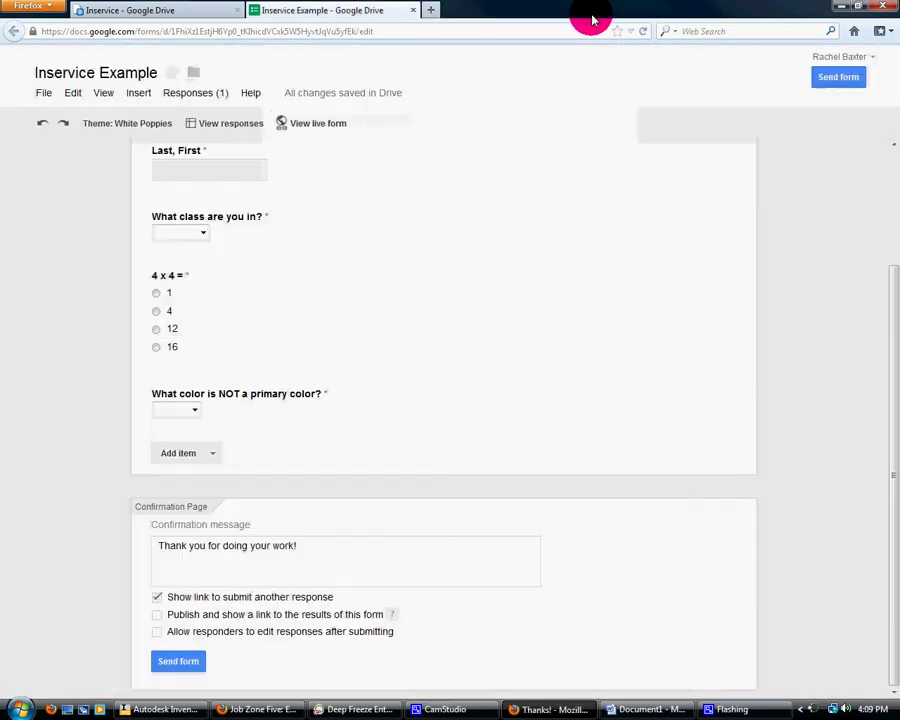
Reopen the Inservice Example form from the Inservice folder, view its responses spreadsheet, and close the spreadsheet
{"action": "left_click", "coordinate": [414, 11]}
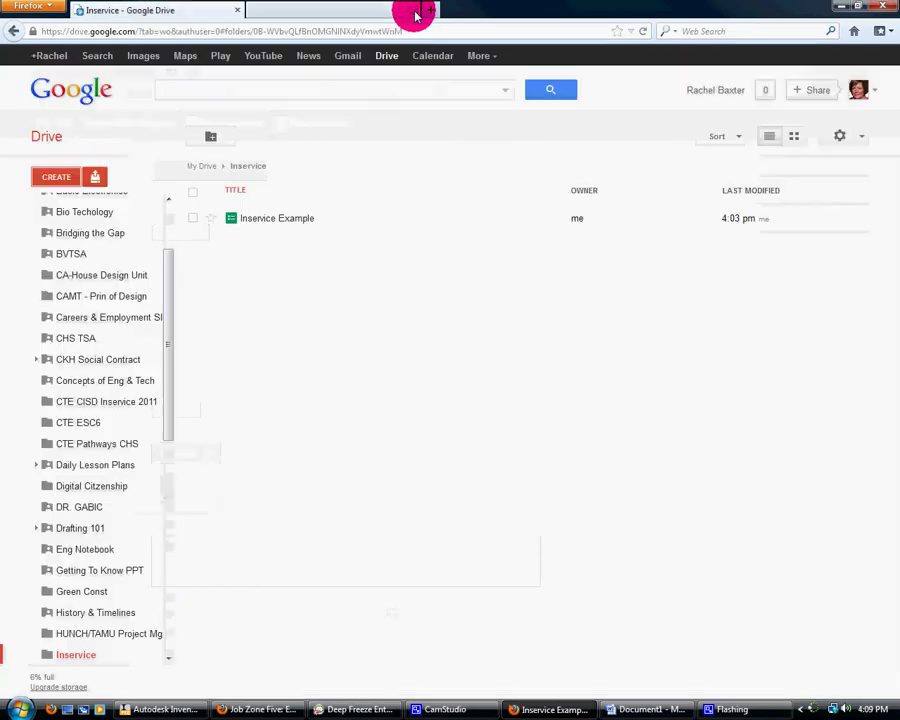
{"action": "left_click", "coordinate": [304, 220]}
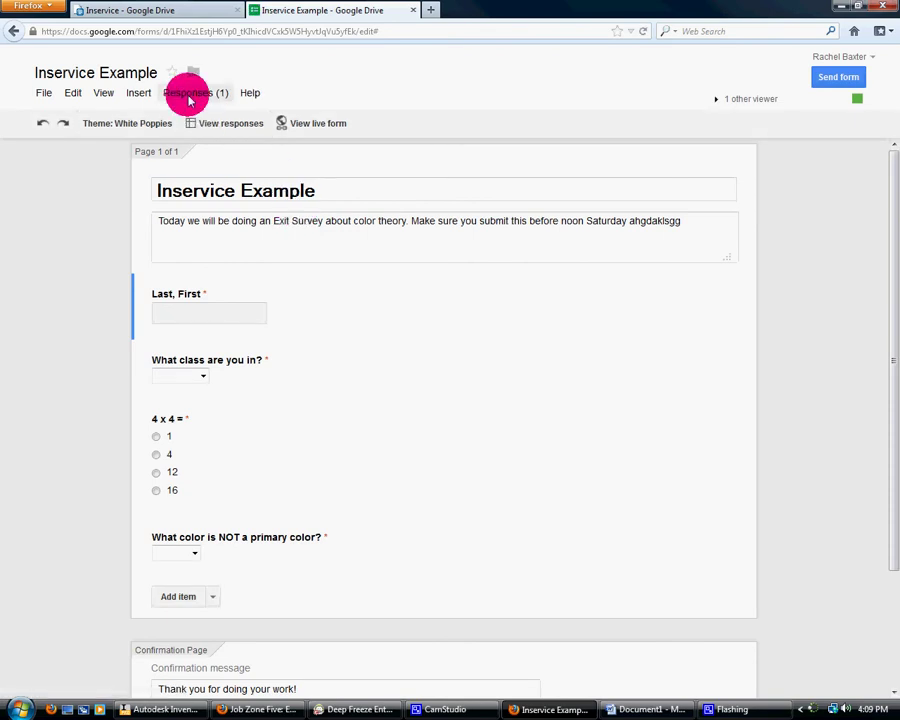
{"action": "left_click", "coordinate": [189, 93]}
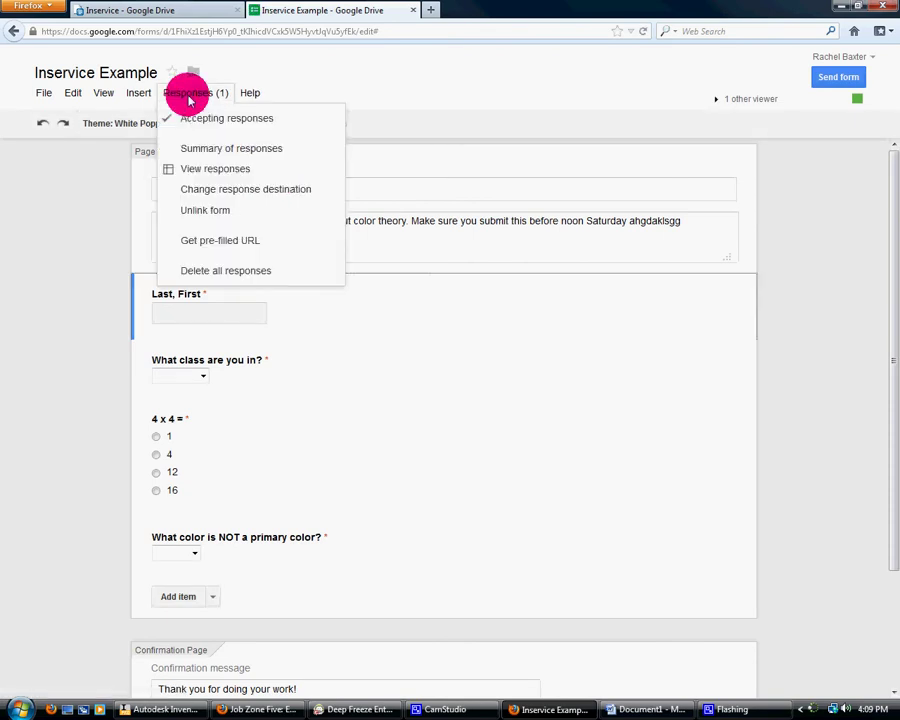
{"action": "left_click", "coordinate": [412, 118]}
{"action": "left_click", "coordinate": [231, 124]}
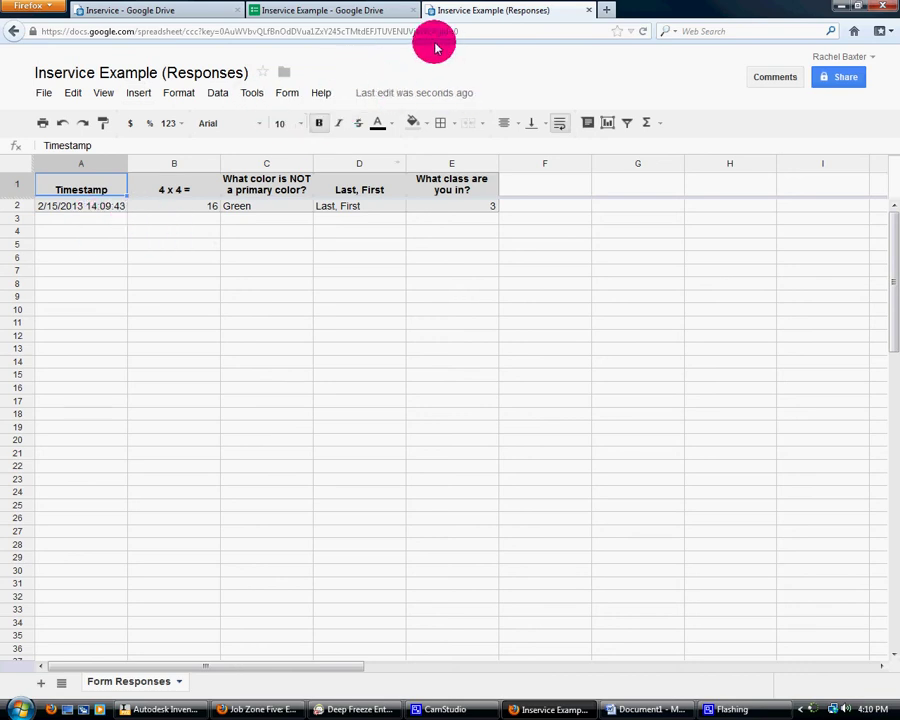
{"action": "left_click", "coordinate": [588, 10]}
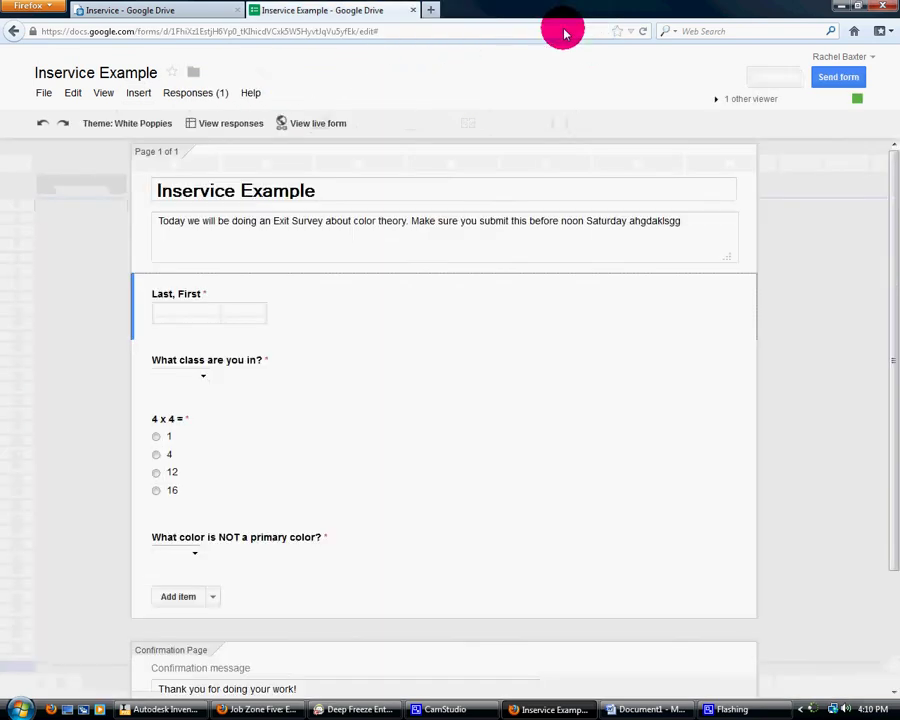
Open the short link again and submit a second response with "sdefs", class 2, answer 4 and color Red, and close the page
{"action": "left_click", "coordinate": [432, 12]}
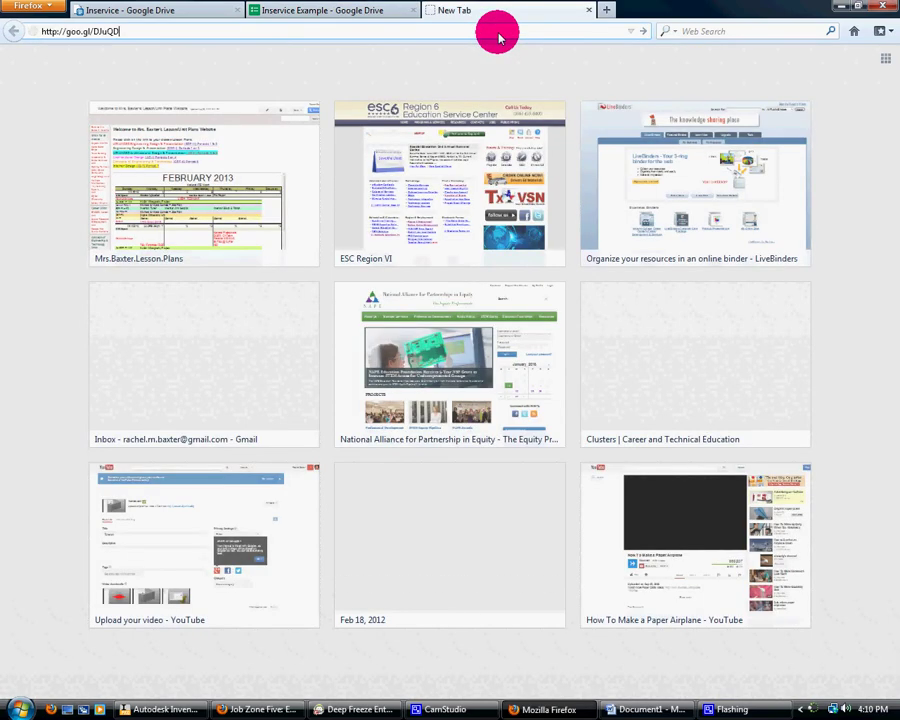
{"action": "key", "text": "Return"}
{"action": "left_click", "coordinate": [278, 238]}
{"action": "type", "text": "sdefs"}
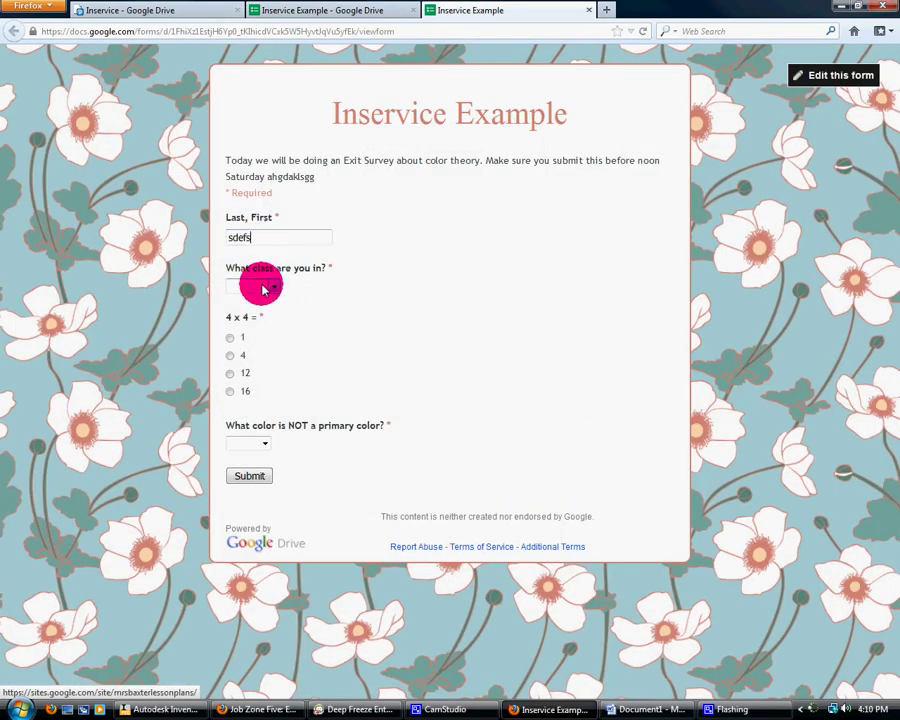
{"action": "left_click", "coordinate": [262, 287]}
{"action": "left_click", "coordinate": [245, 320]}
{"action": "left_click", "coordinate": [238, 362]}
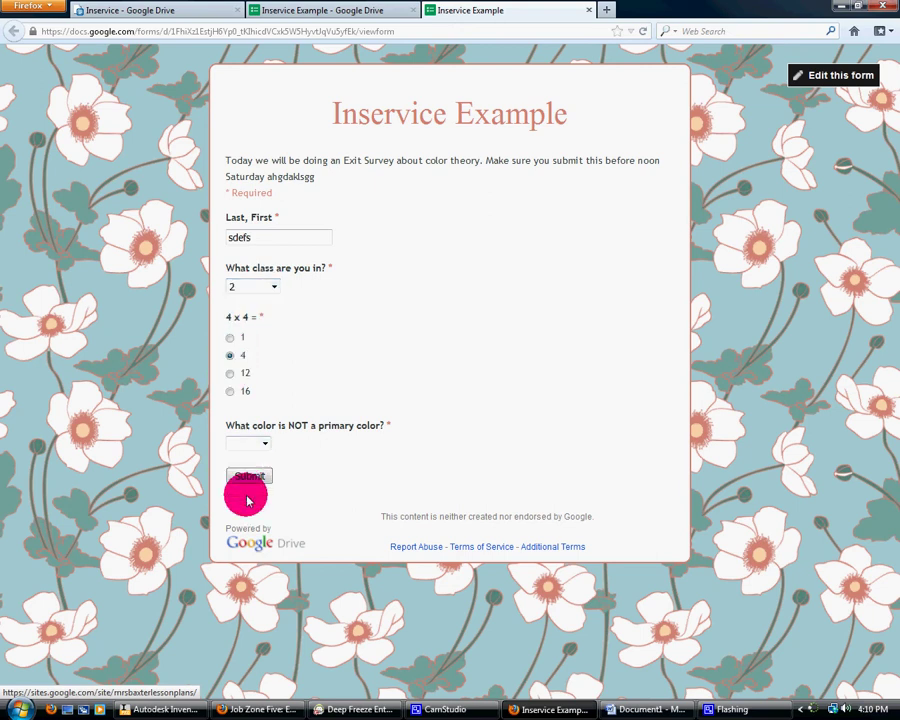
{"action": "left_click", "coordinate": [240, 443]}
{"action": "left_click", "coordinate": [251, 472]}
{"action": "left_click", "coordinate": [250, 477]}
{"action": "left_click", "coordinate": [588, 10]}
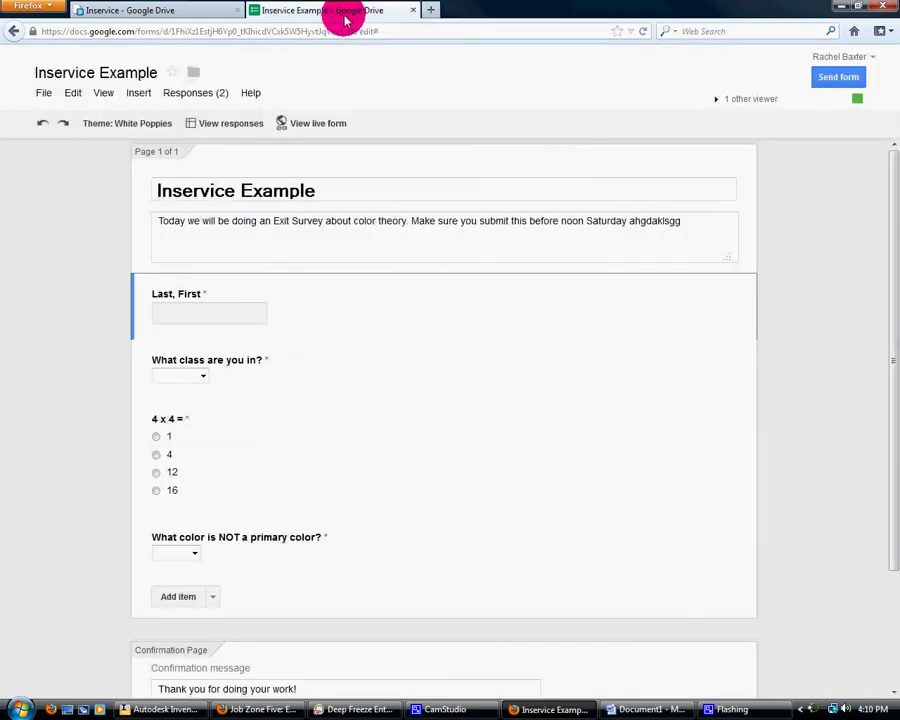
Open the form's responses spreadsheet to check the submitted entries
{"action": "left_click", "coordinate": [194, 95]}
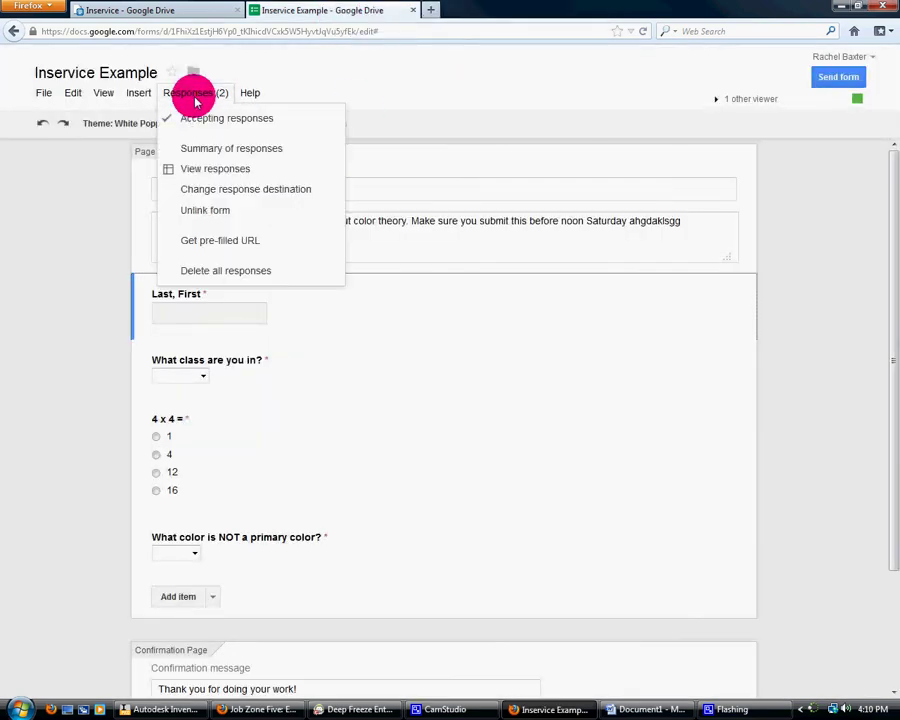
{"action": "left_click", "coordinate": [215, 175]}
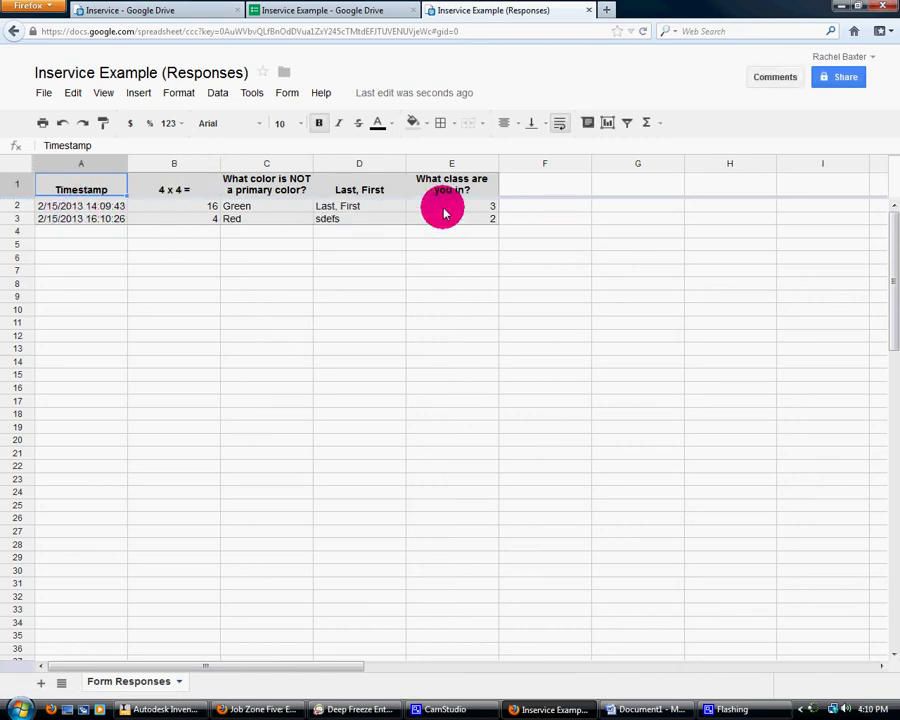
View the sorting options for the "Last, First" column in the responses spreadsheet, without applying any
{"action": "left_click", "coordinate": [398, 165]}
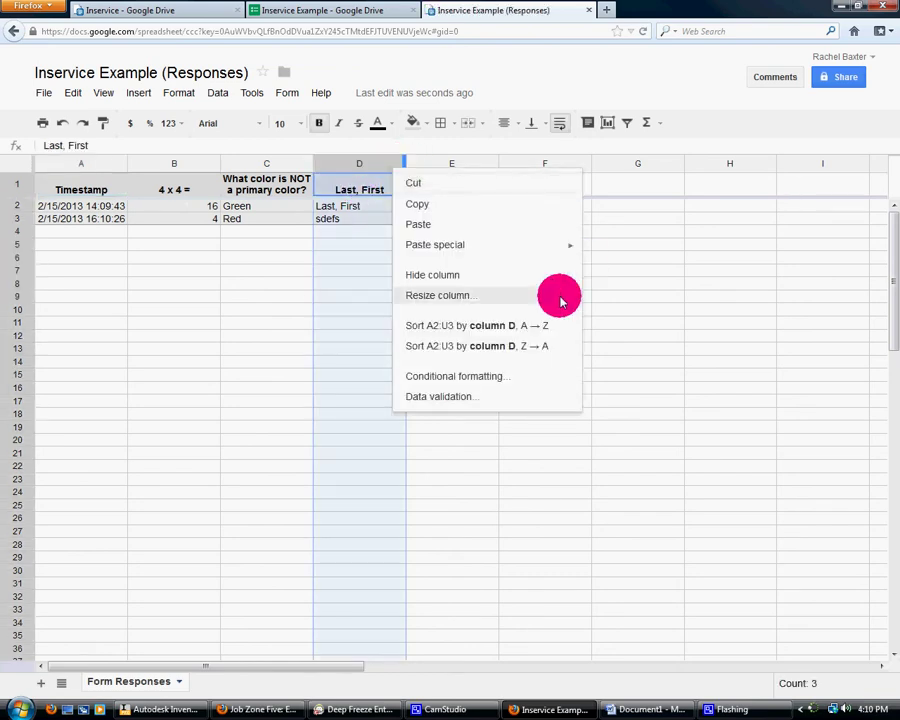
{"action": "mouse_move", "coordinate": [553, 248]}
{"action": "left_click", "coordinate": [662, 208]}
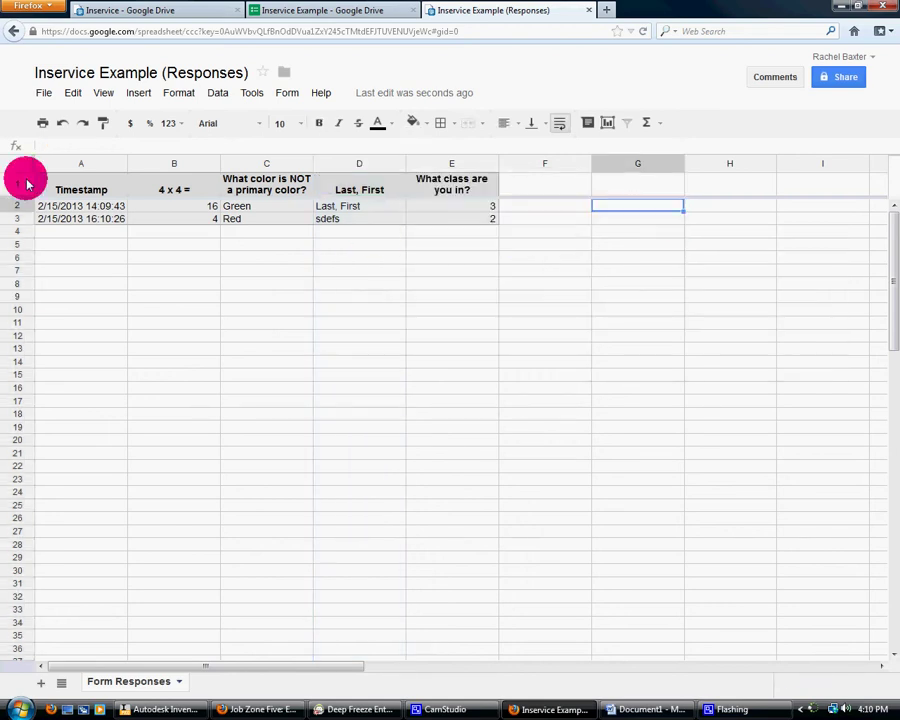
Inspect the name and timestamp entries of both responses, and close the spreadsheet and the form
{"action": "left_click", "coordinate": [330, 206]}
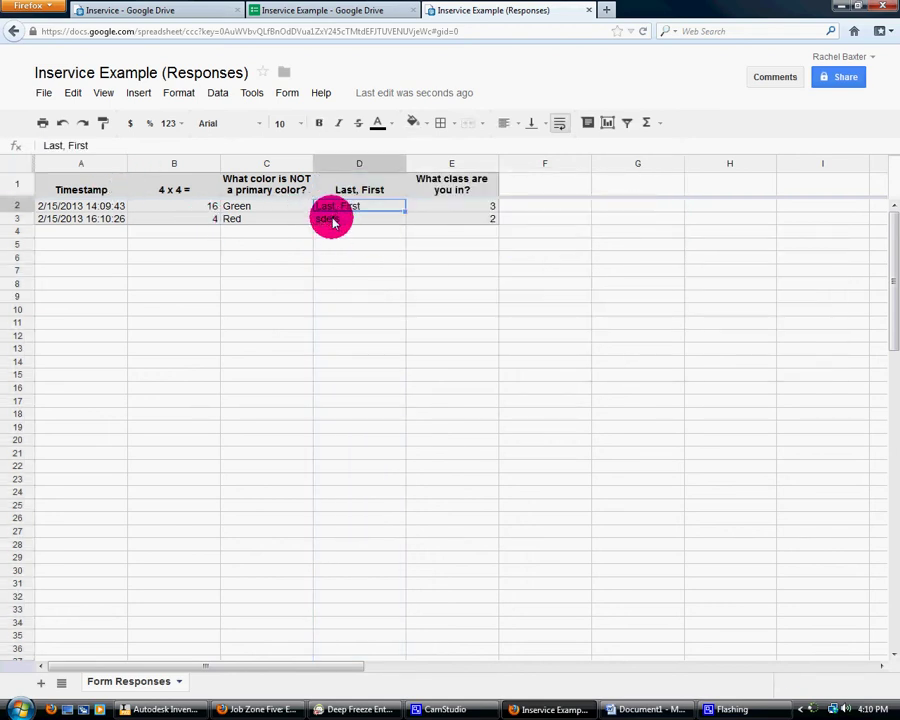
{"action": "left_click", "coordinate": [331, 219]}
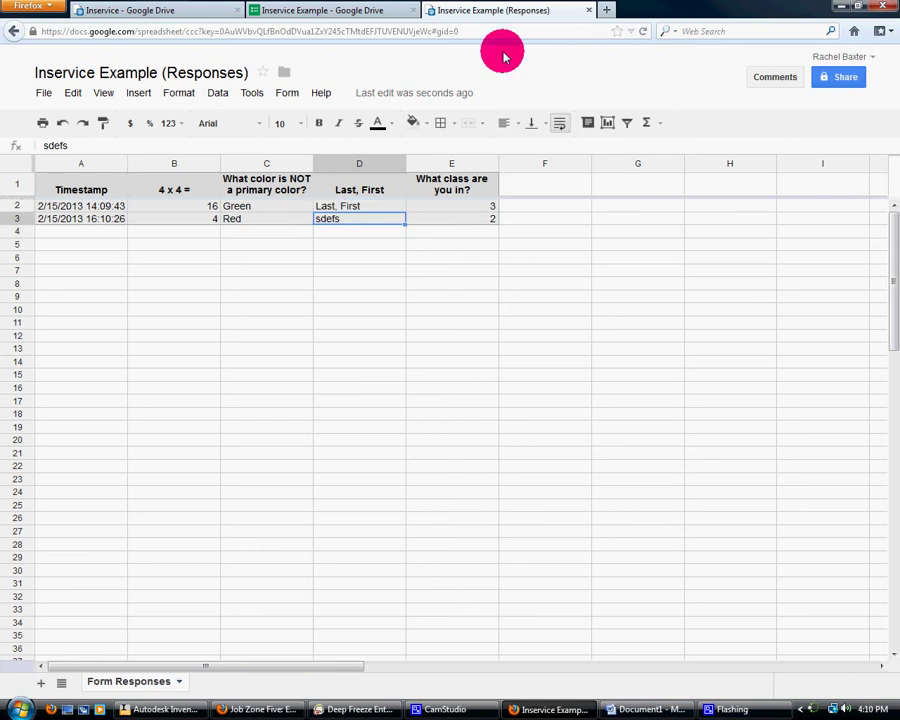
{"action": "left_click", "coordinate": [55, 207]}
{"action": "left_click", "coordinate": [54, 220]}
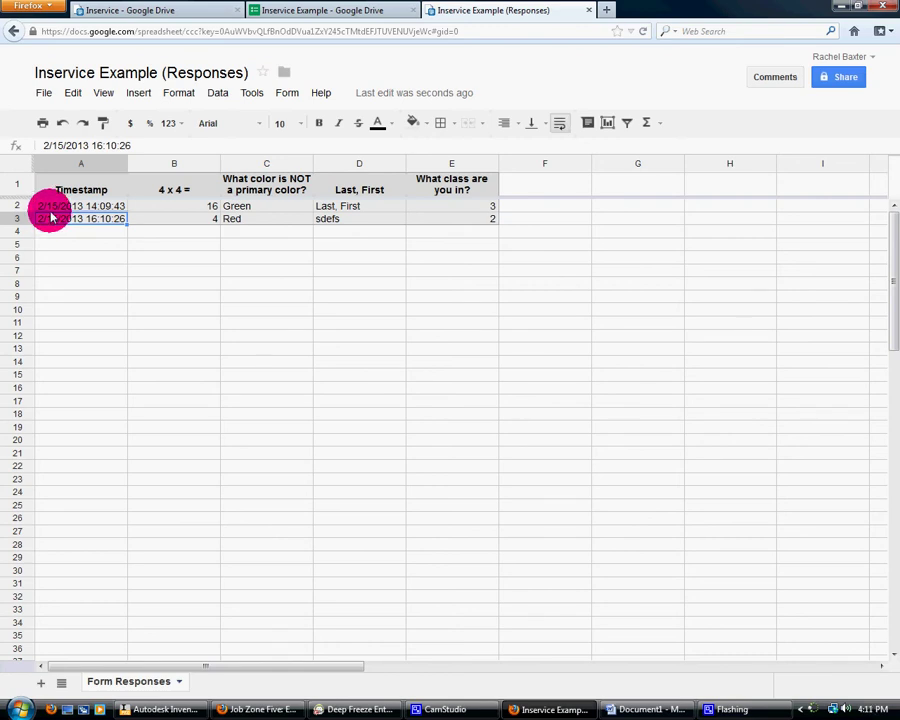
{"action": "left_click", "coordinate": [52, 208]}
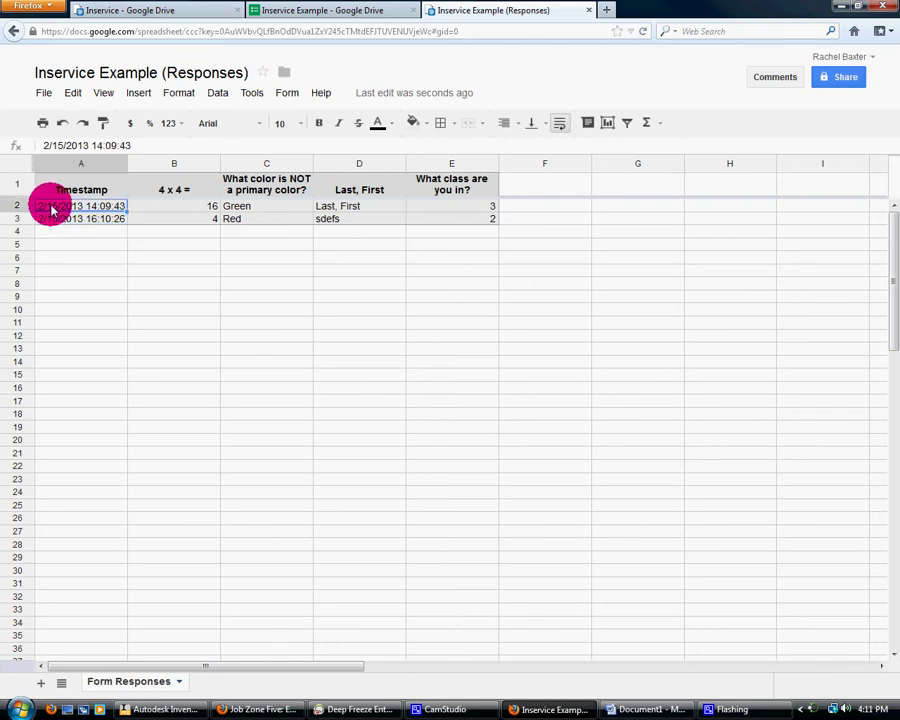
{"action": "left_click", "coordinate": [588, 11]}
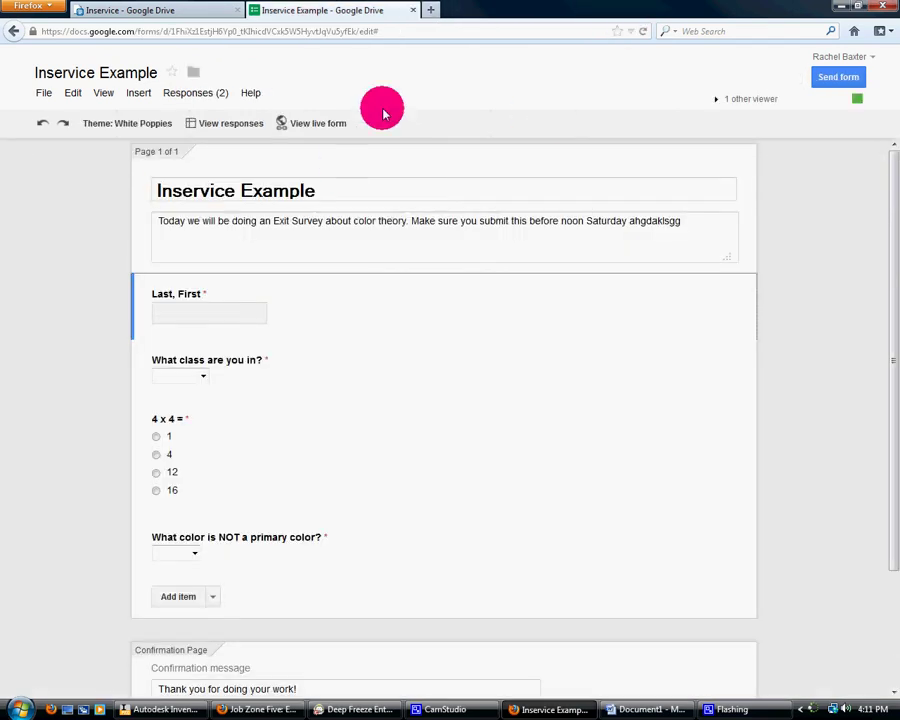
{"action": "left_click", "coordinate": [410, 14]}
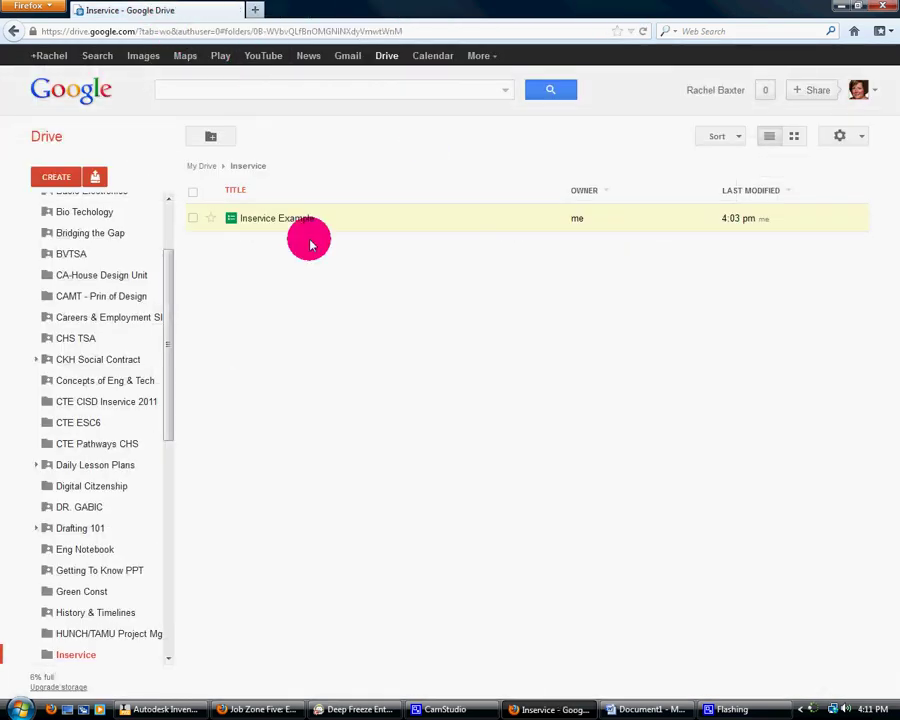
Reopen the Inservice Example form from the Inservice folder, view its responses spreadsheet, and leave the spreadsheet page
{"action": "left_click", "coordinate": [260, 219]}
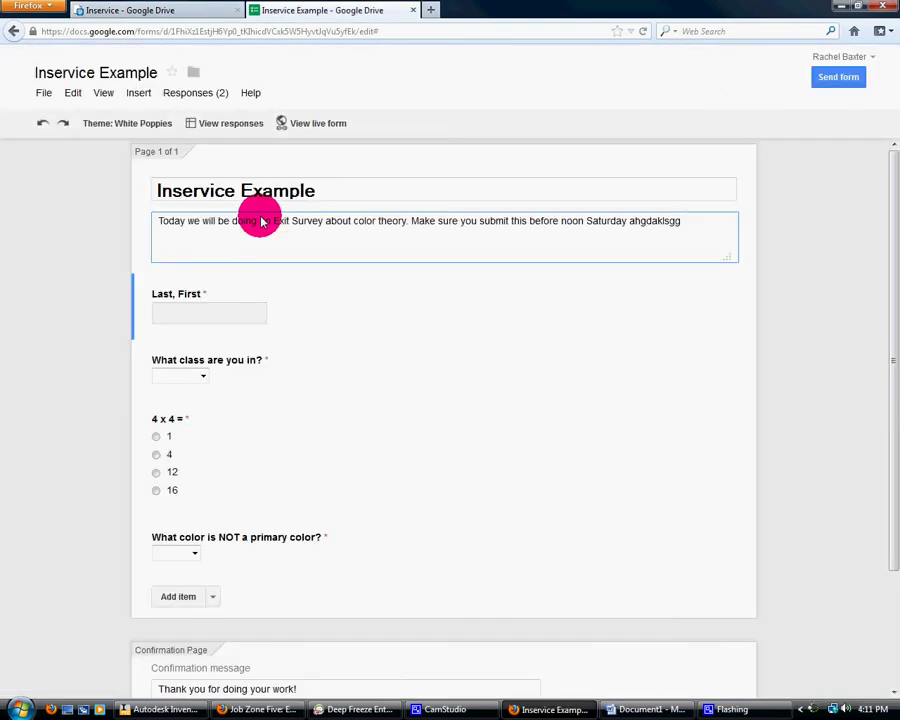
{"action": "left_click", "coordinate": [198, 92]}
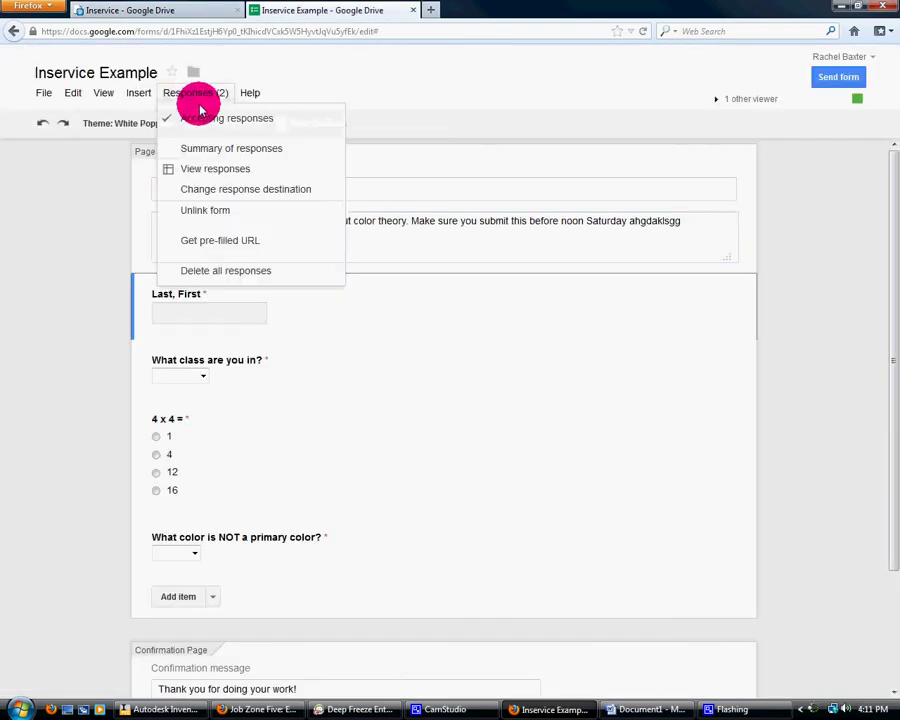
{"action": "left_click", "coordinate": [203, 168]}
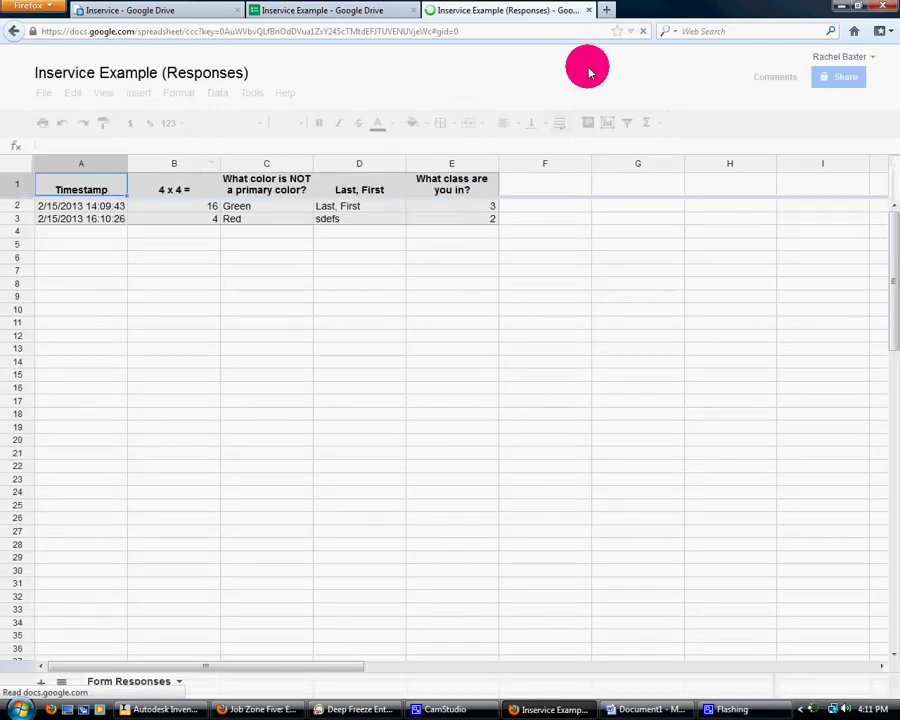
{"action": "left_click", "coordinate": [589, 10]}
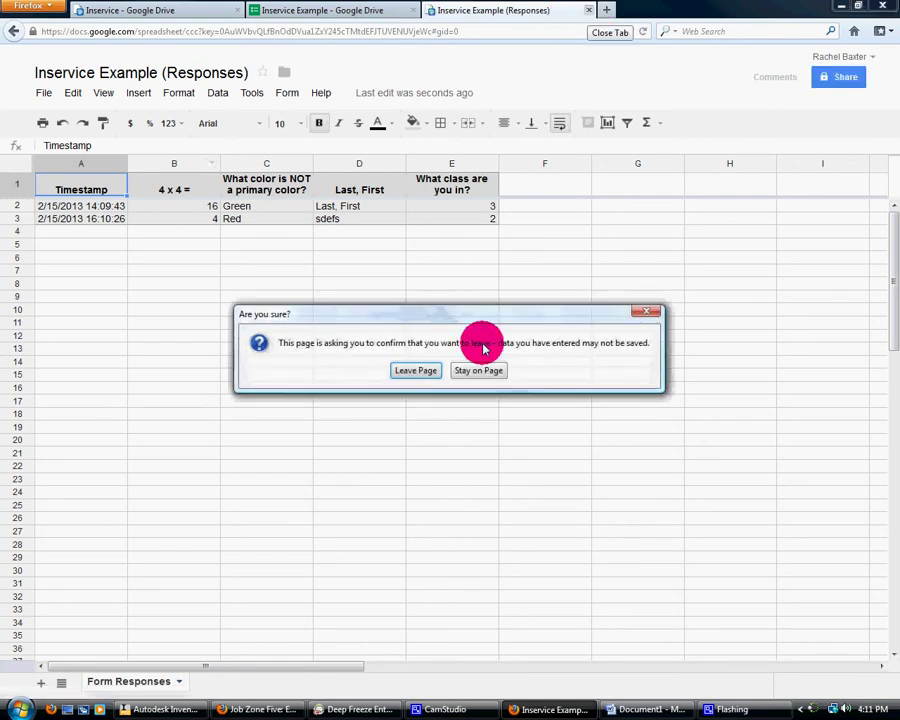
{"action": "left_click", "coordinate": [414, 368]}
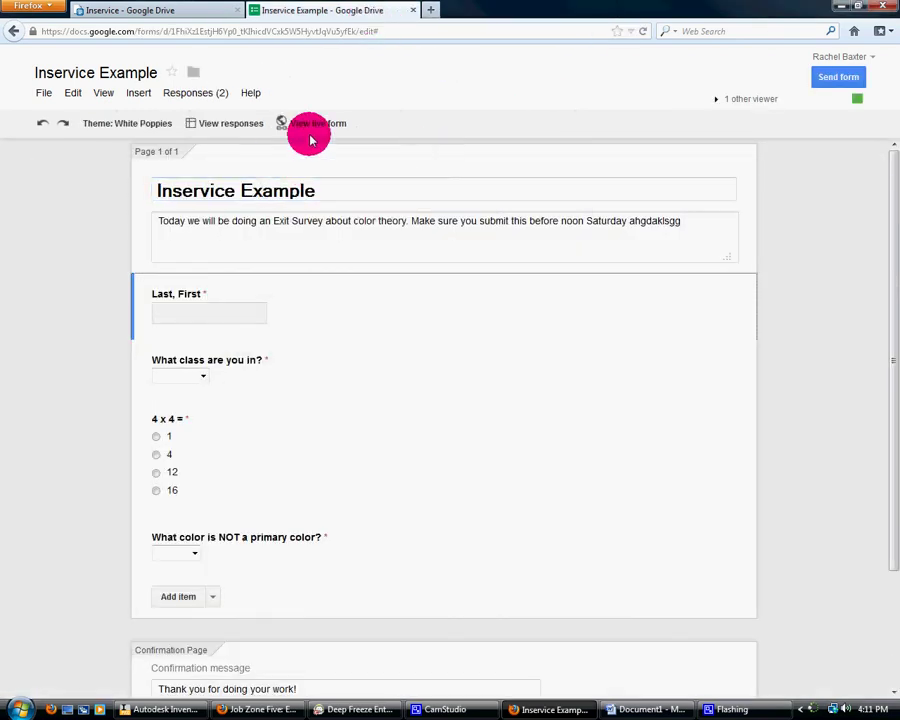
Stop the Inservice Example form from accepting responses, review the response options, and turn accepting responses back on
{"action": "left_click", "coordinate": [210, 96]}
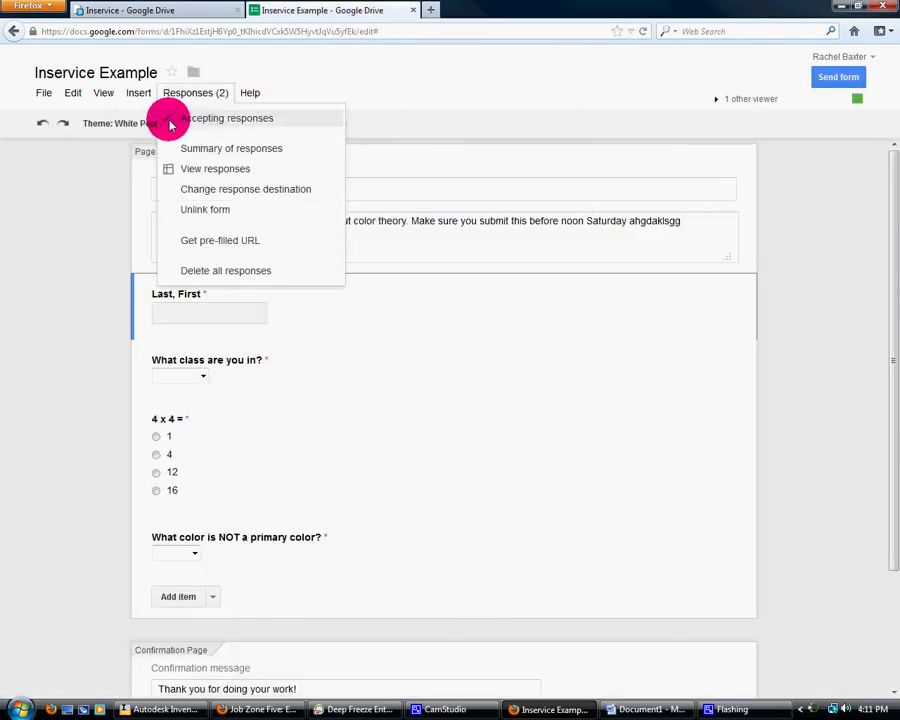
{"action": "left_click", "coordinate": [170, 118]}
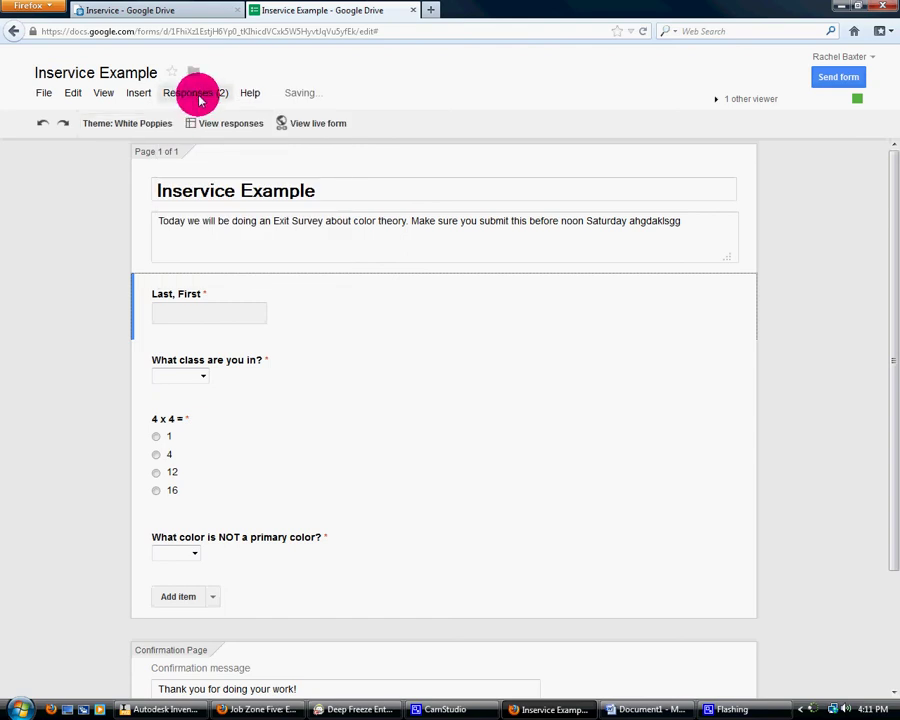
{"action": "left_click", "coordinate": [200, 100]}
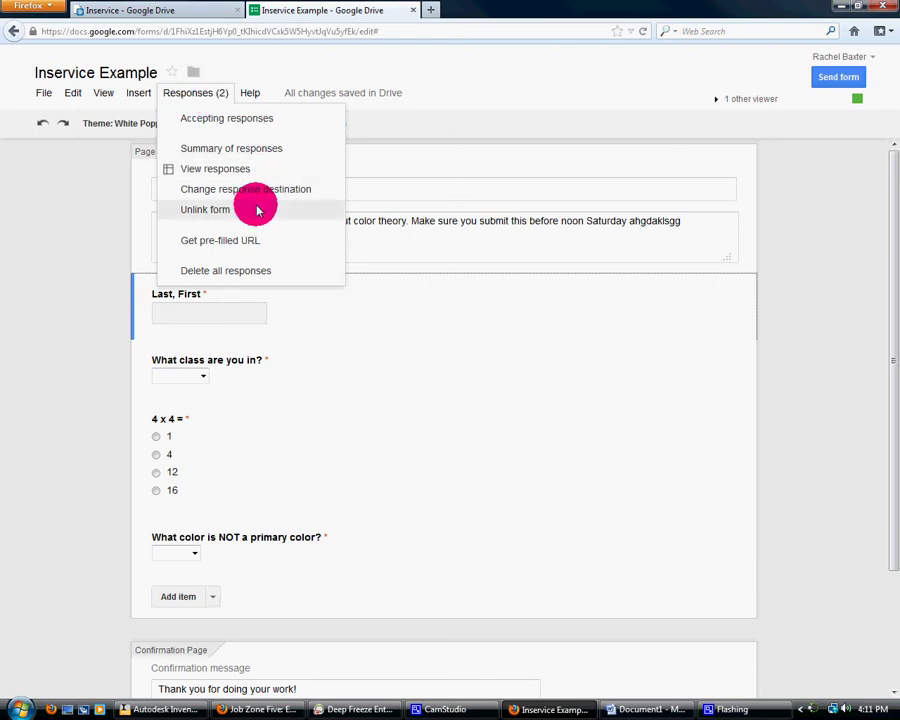
{"action": "left_click", "coordinate": [455, 96]}
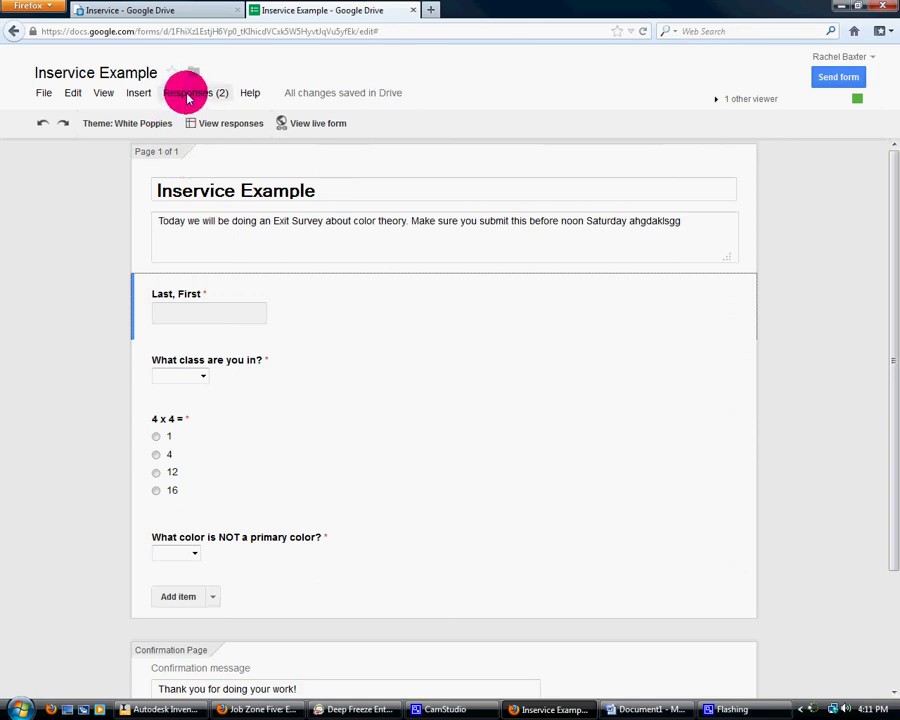
{"action": "left_click", "coordinate": [185, 92]}
{"action": "left_click", "coordinate": [172, 118]}
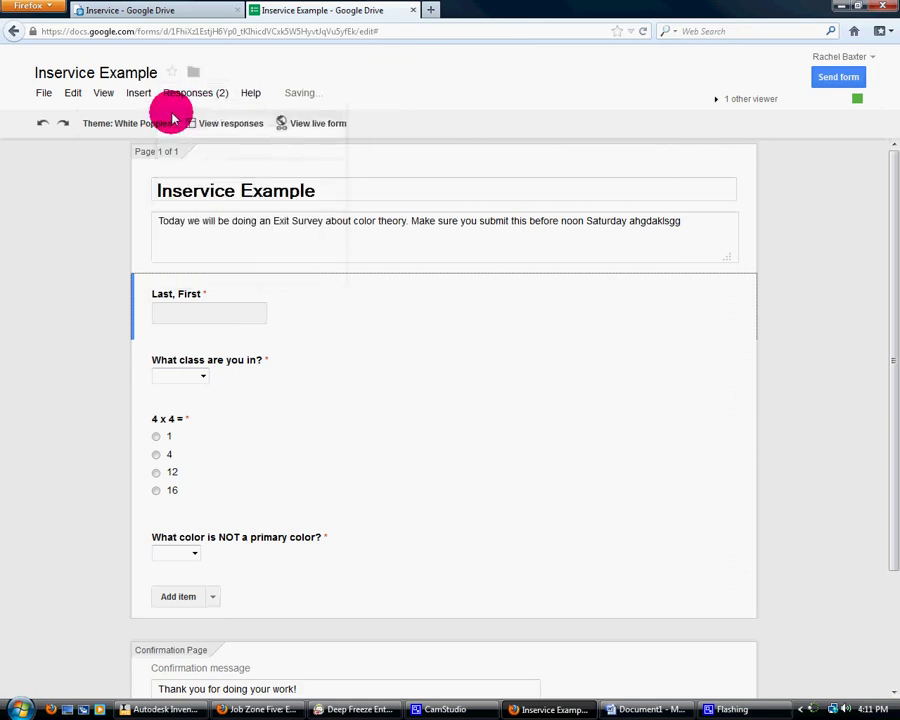
Open the form's responses spreadsheet, check the first response's name entry, and close the spreadsheet
{"action": "left_click", "coordinate": [205, 94]}
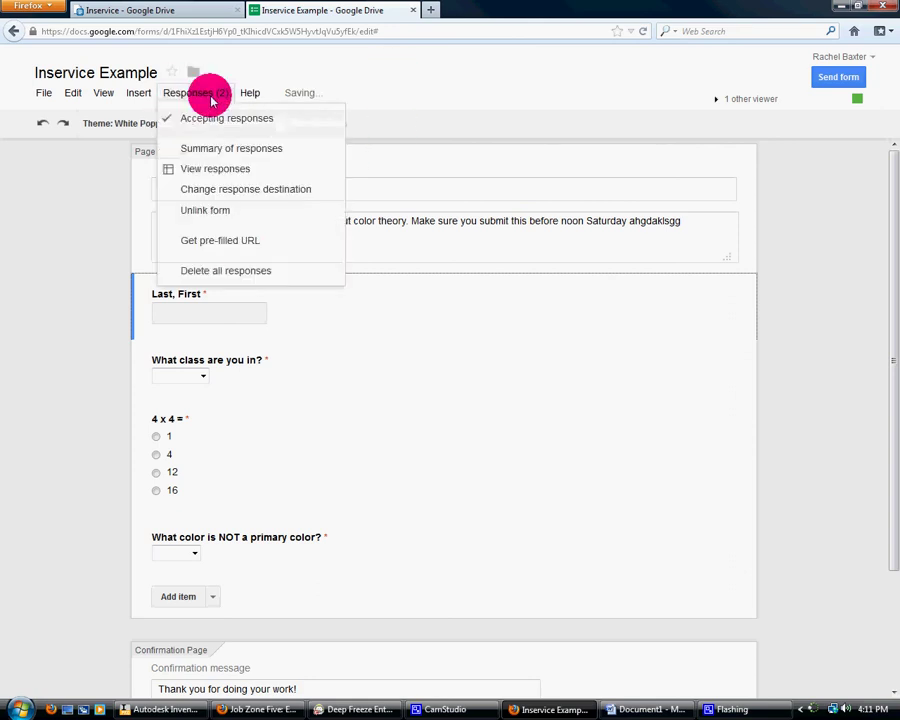
{"action": "left_click", "coordinate": [203, 172]}
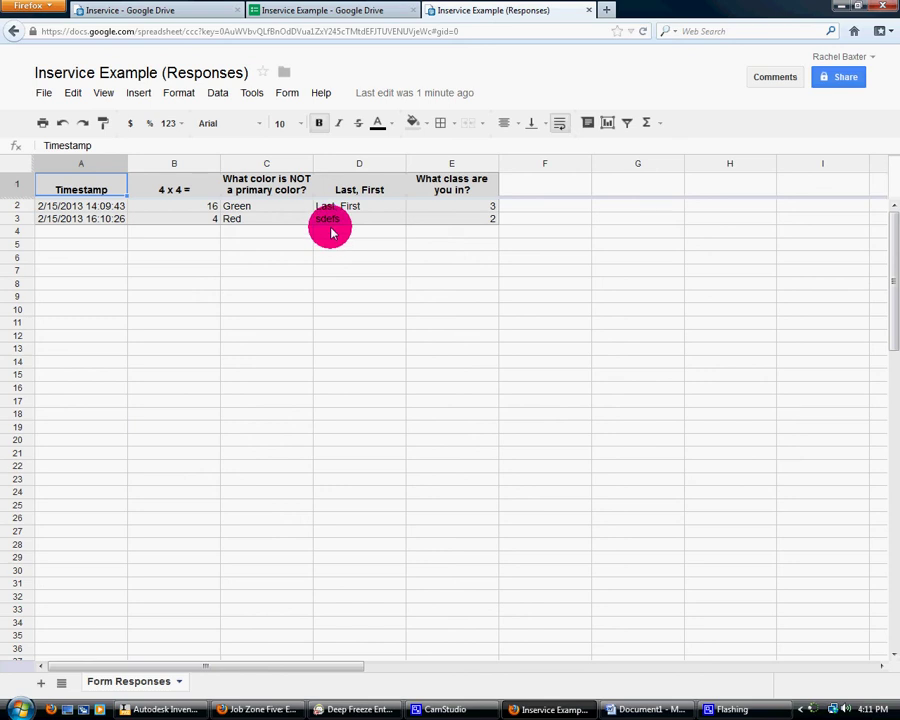
{"action": "left_click", "coordinate": [360, 210]}
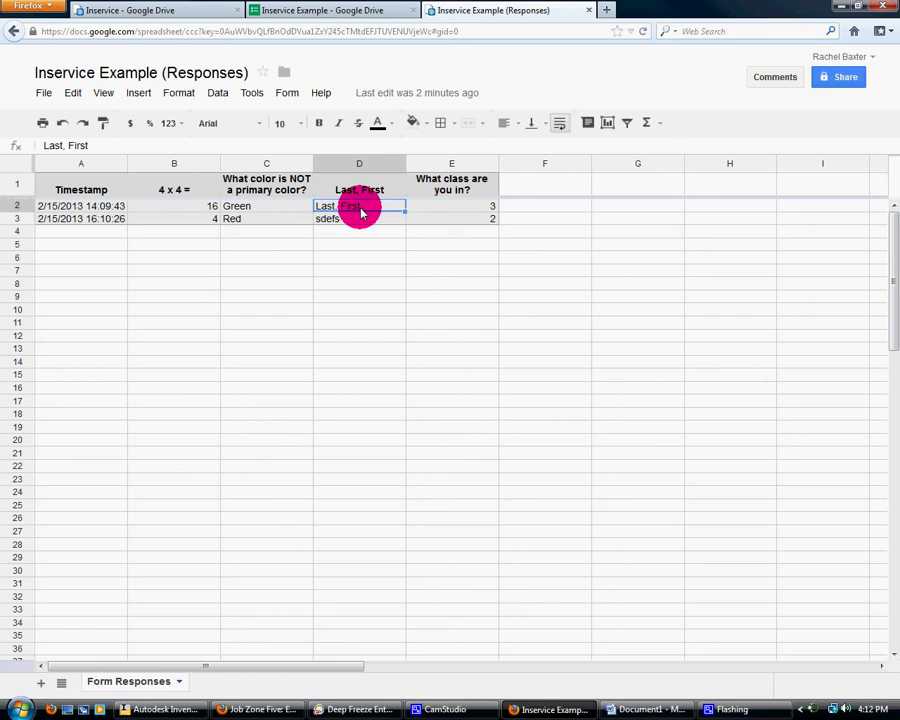
{"action": "left_click", "coordinate": [588, 11]}
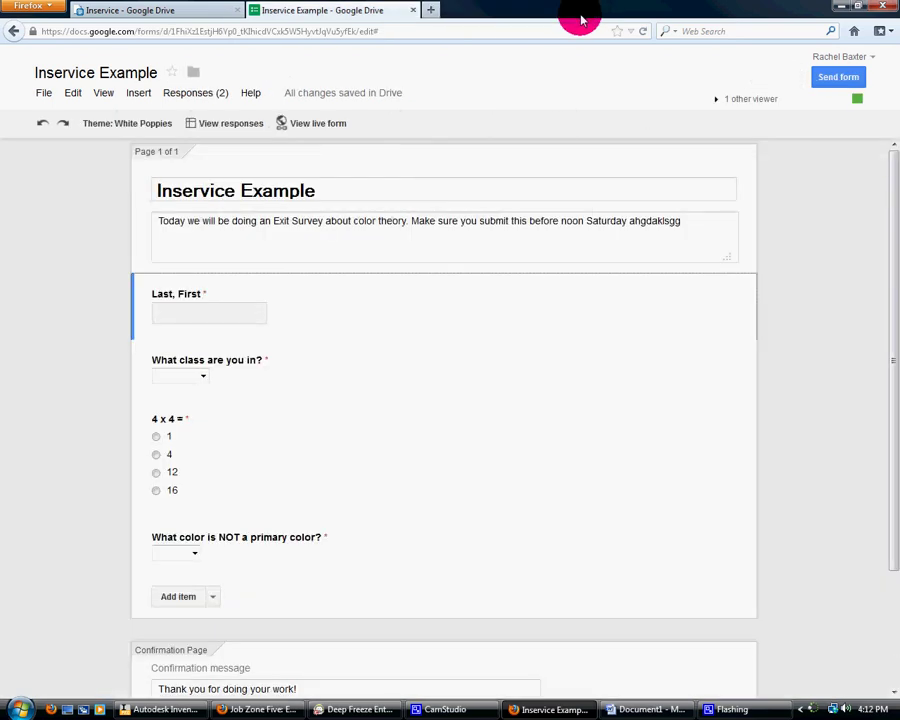
Close the Inservice Example form and sign out of the Google account
{"action": "left_click", "coordinate": [413, 10]}
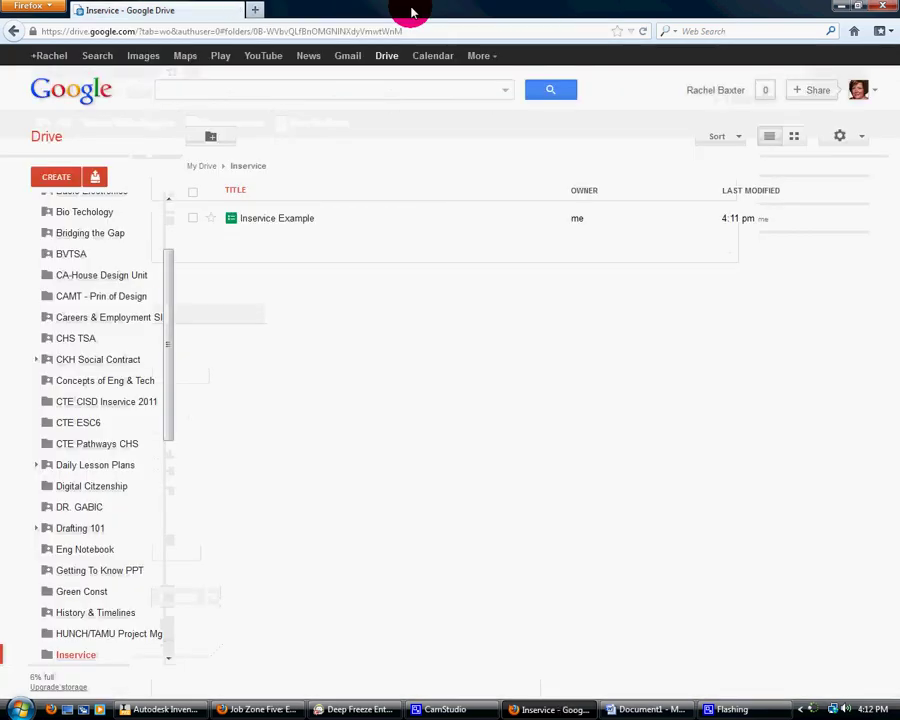
{"action": "left_click", "coordinate": [860, 89]}
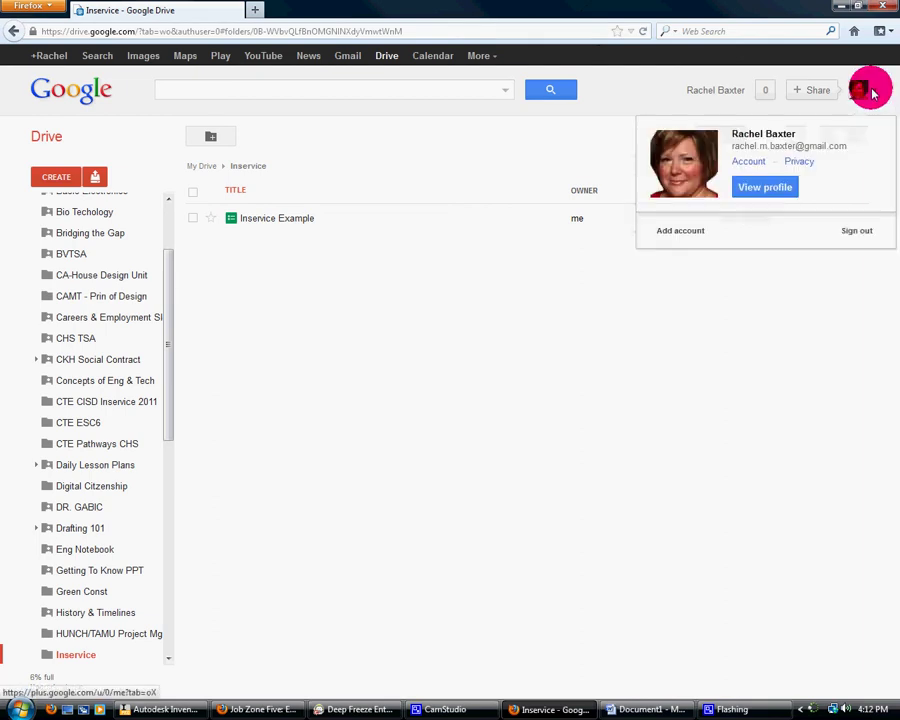
{"action": "left_click", "coordinate": [857, 232]}
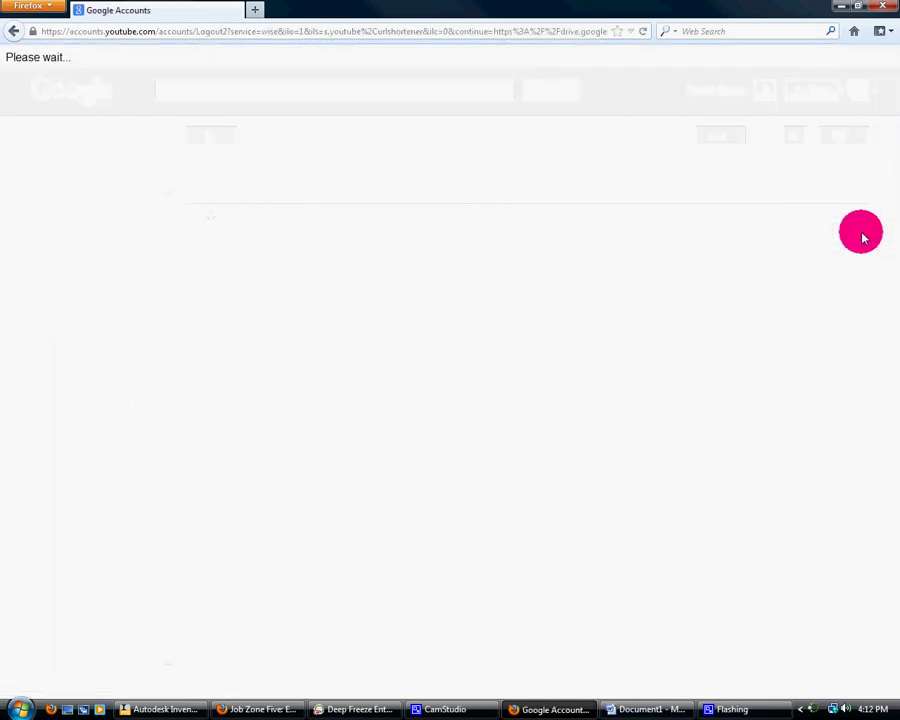